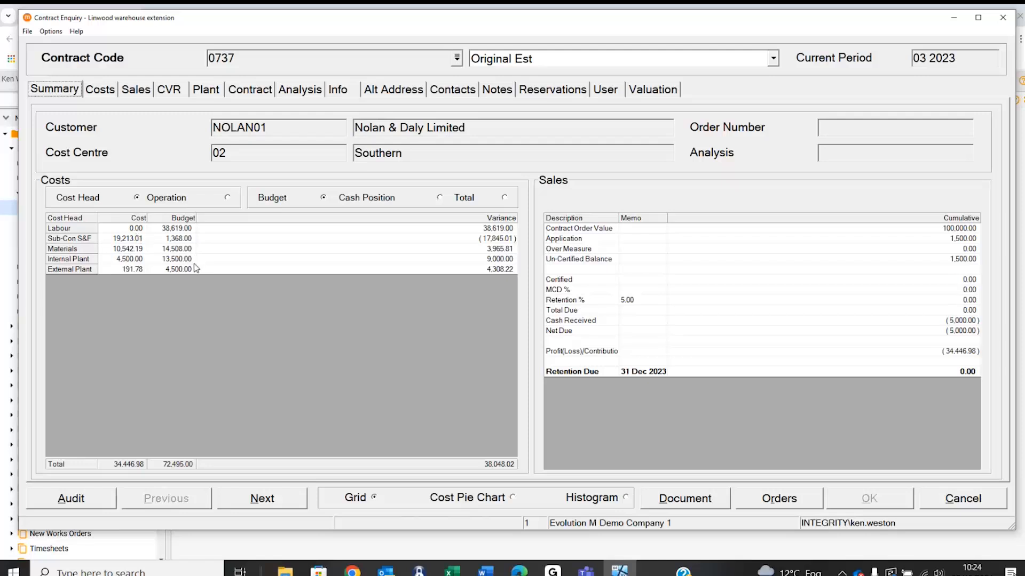
# - View the cost summary of contract 0737 against the Latest Budget set, and close the contract enquiry
pyautogui.click(565, 59)
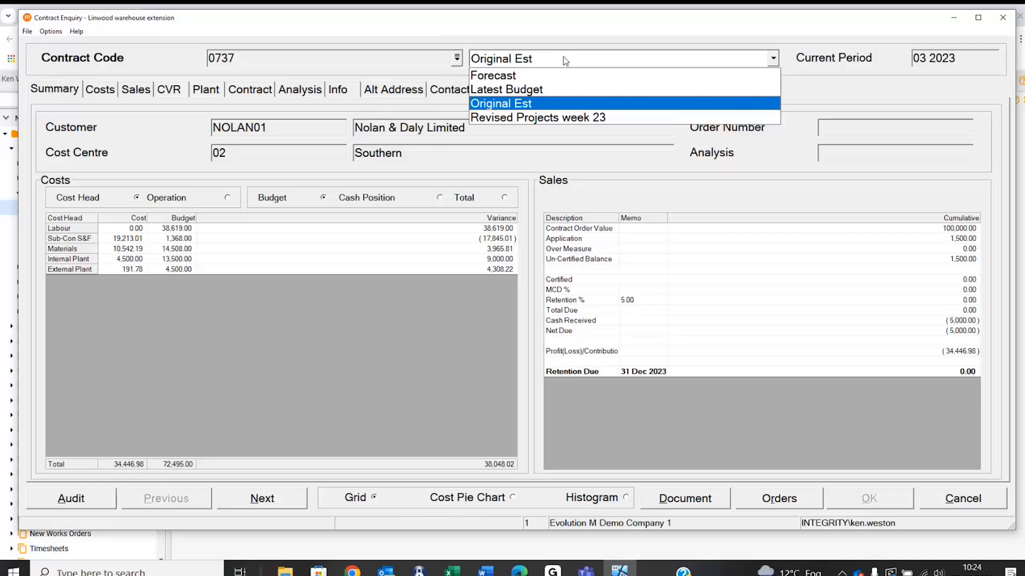
pyautogui.click(493, 90)
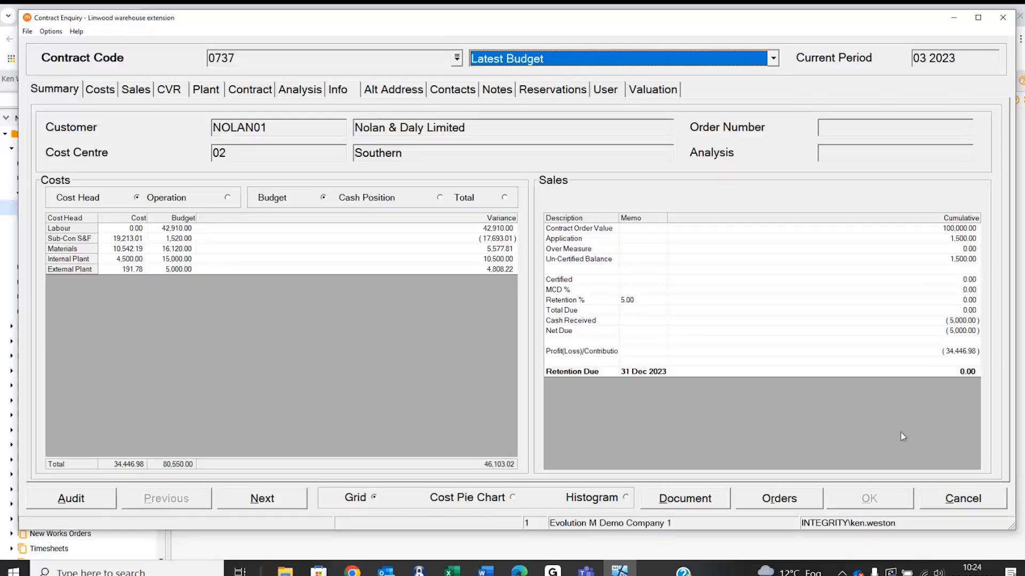
pyautogui.click(951, 500)
pyautogui.click(945, 499)
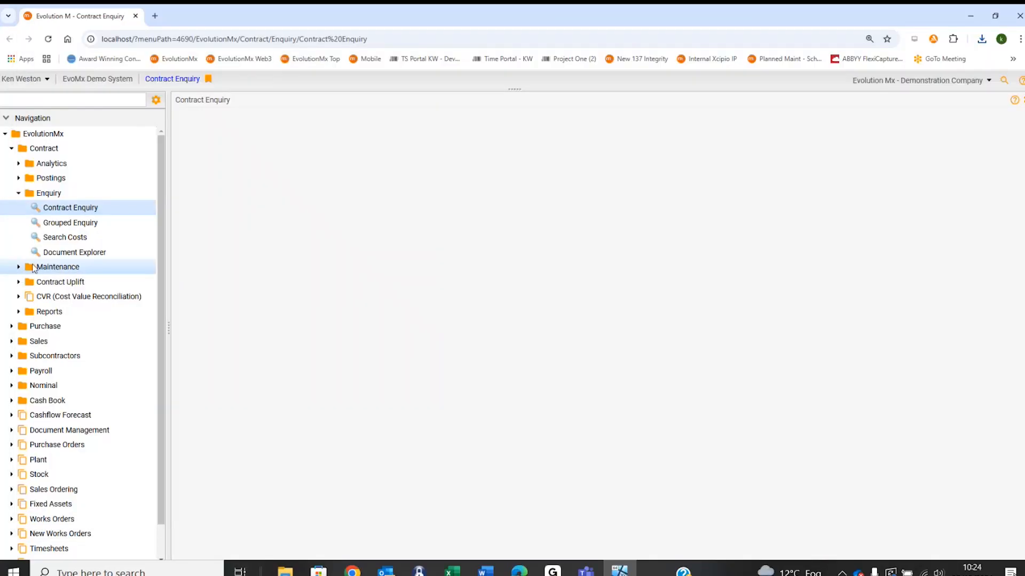
# - Open Budget Maintenance for contract 0737 and load the Latest Valuation budget set
pyautogui.click(19, 266)
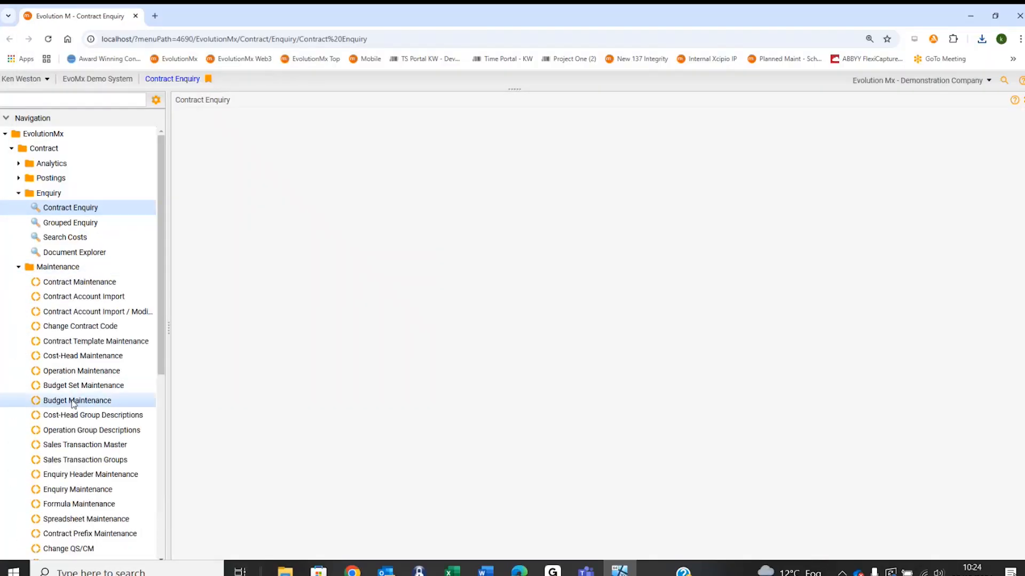
pyautogui.click(73, 403)
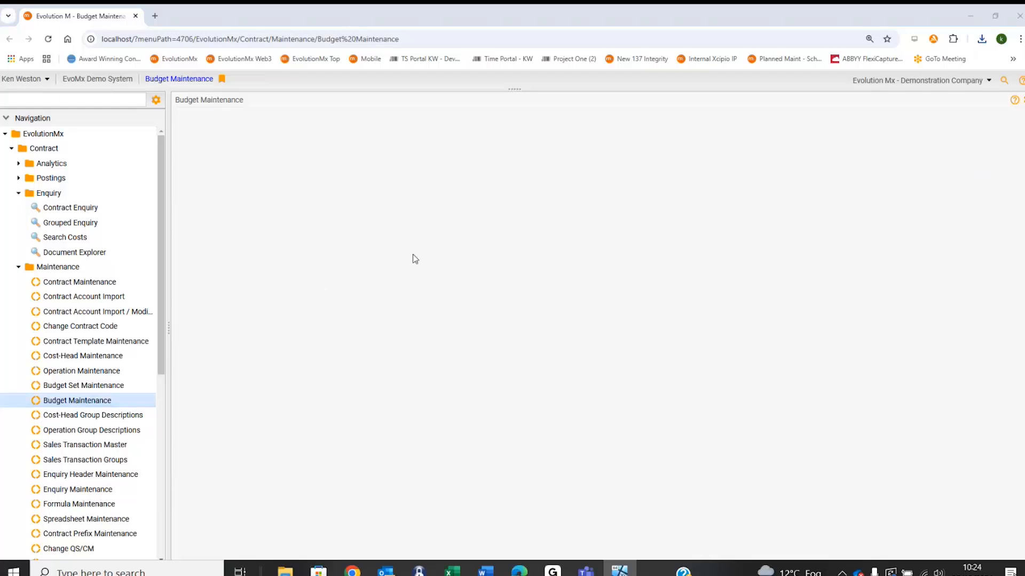
pyautogui.write('0737')
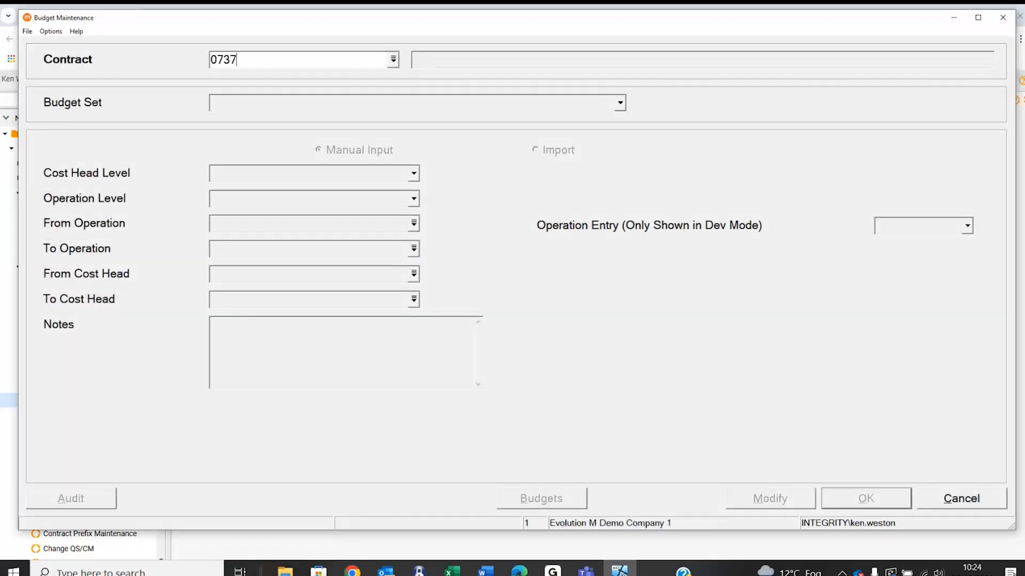
pyautogui.press('Tab')
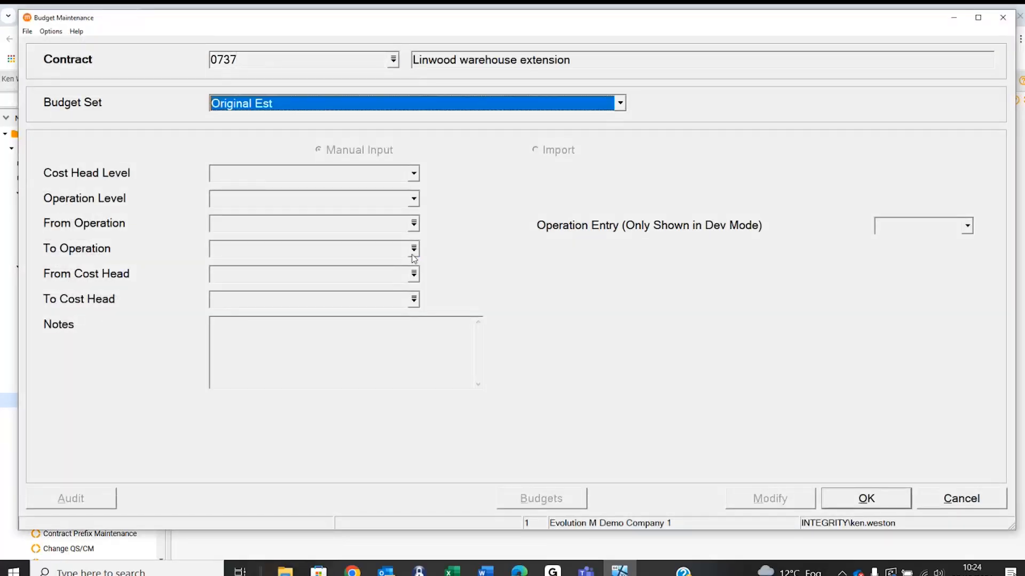
pyautogui.click(620, 103)
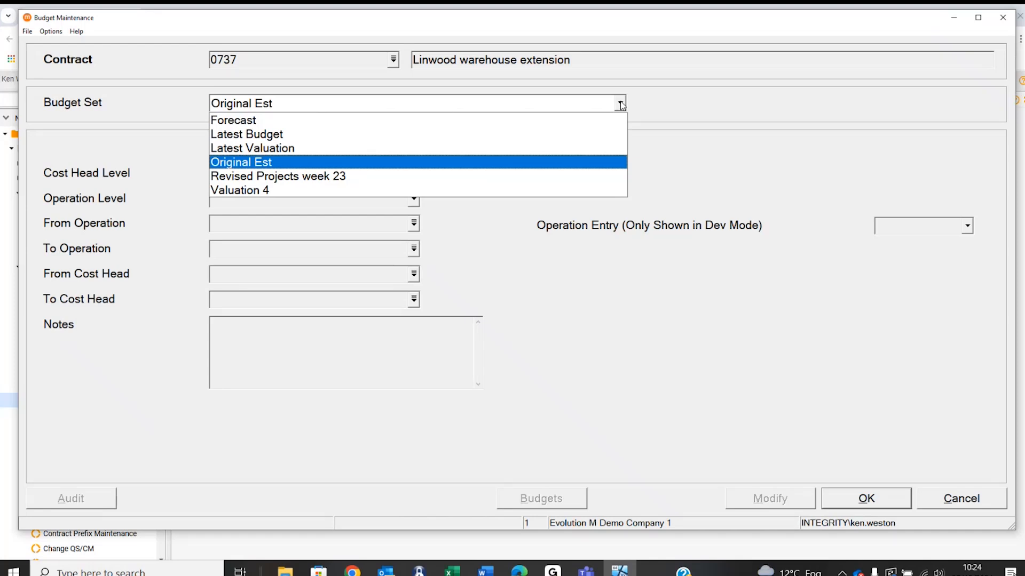
pyautogui.click(279, 149)
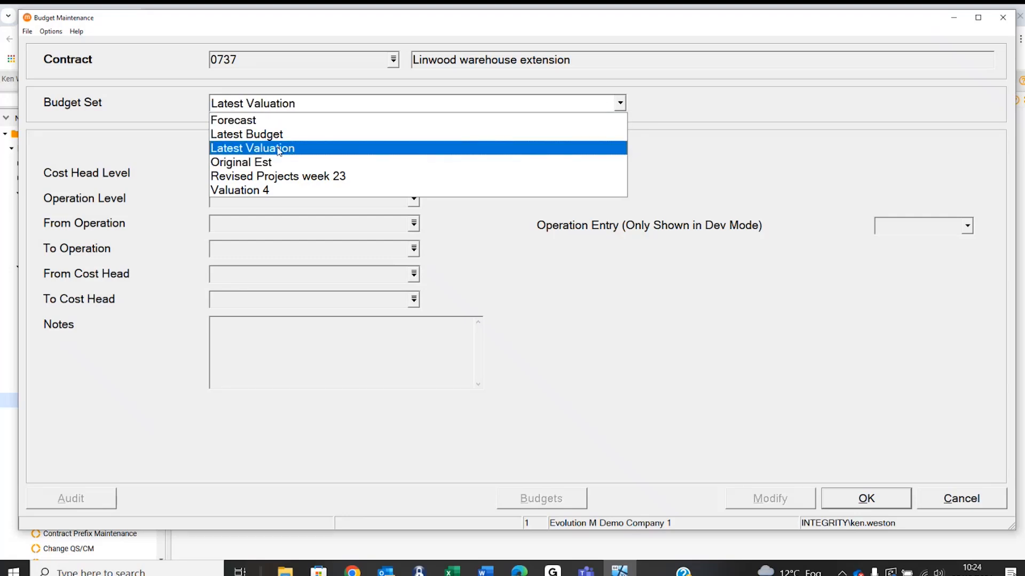
pyautogui.click(876, 502)
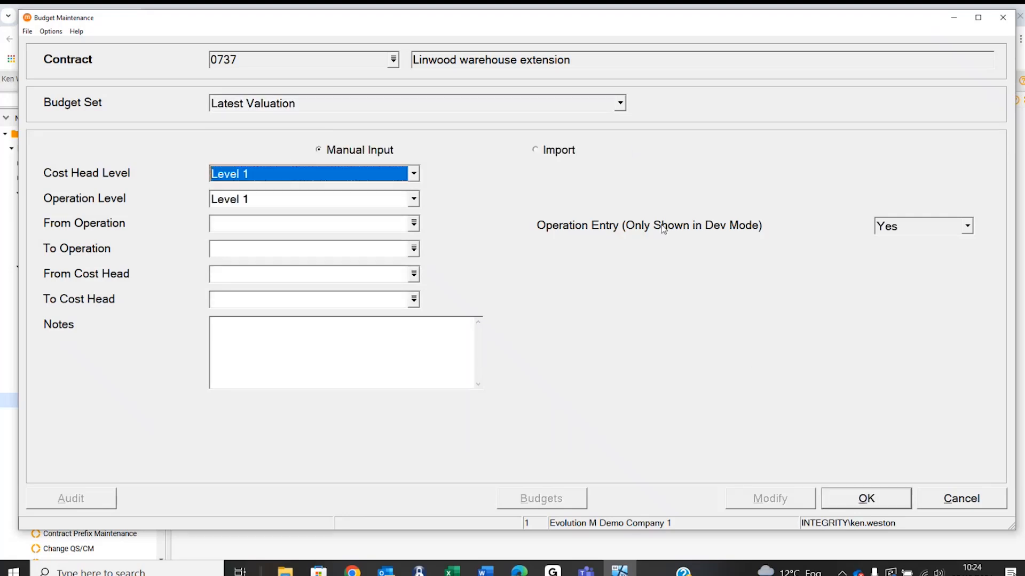
# - Import KW2 Summary.csv from the Desktop into the Latest Valuation budget set, and close Budget Maintenance
pyautogui.click(555, 152)
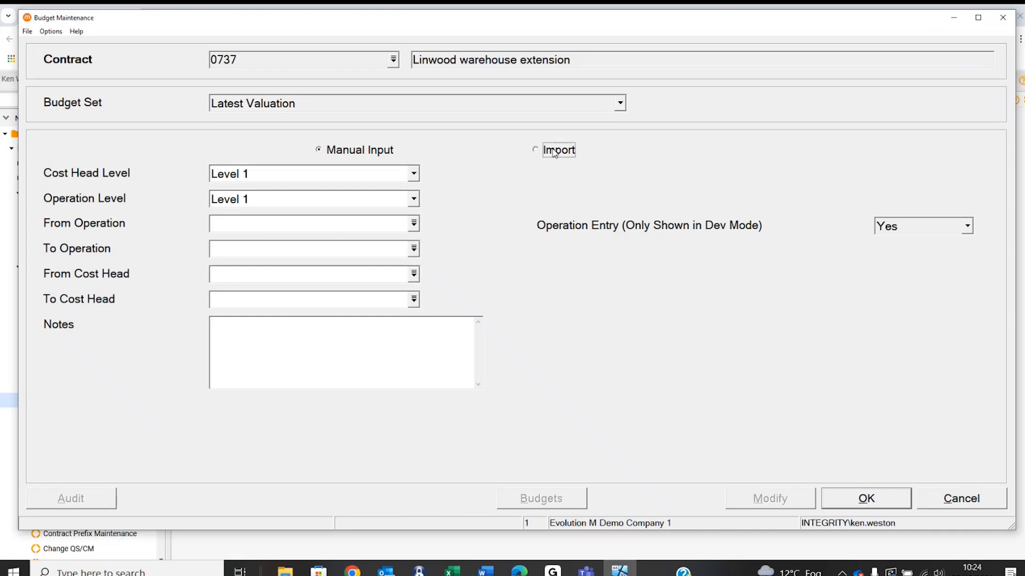
pyautogui.click(849, 500)
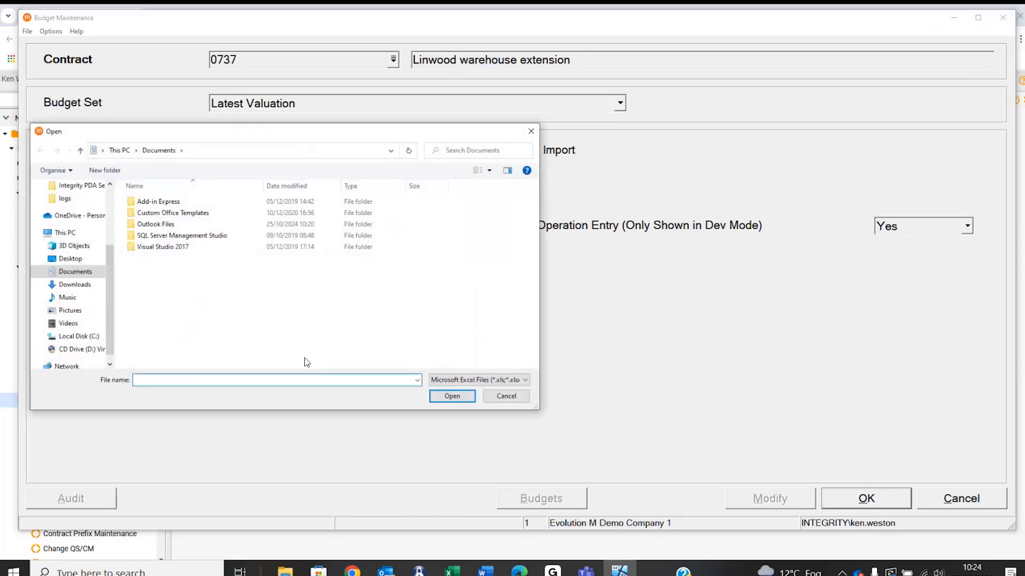
pyautogui.click(71, 258)
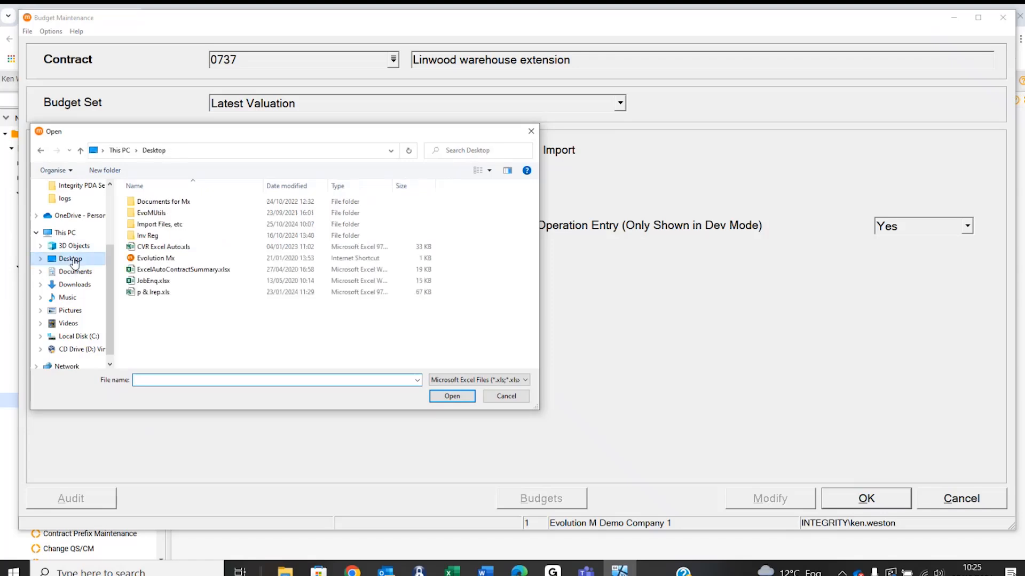
pyautogui.click(157, 380)
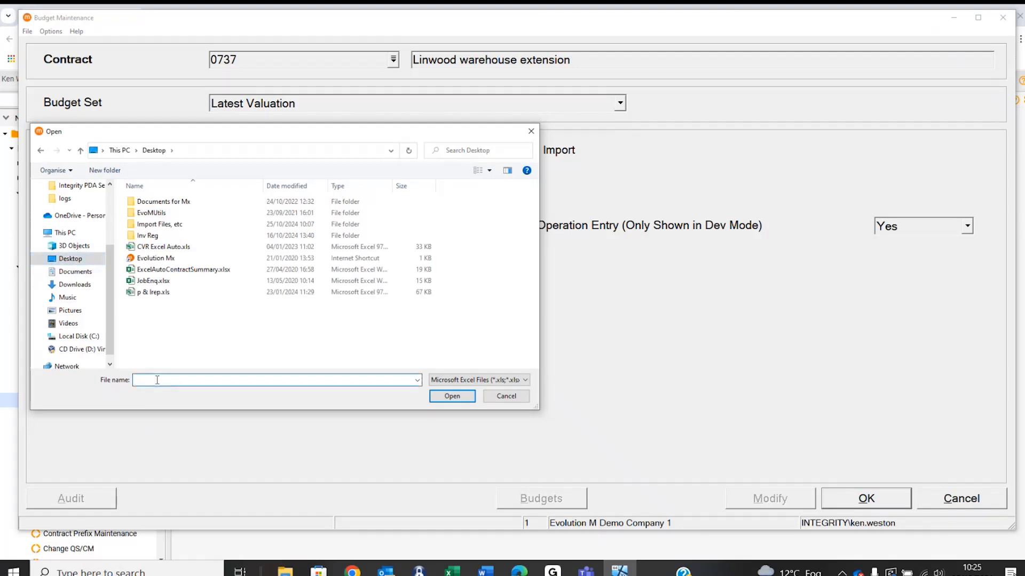
pyautogui.write('k')
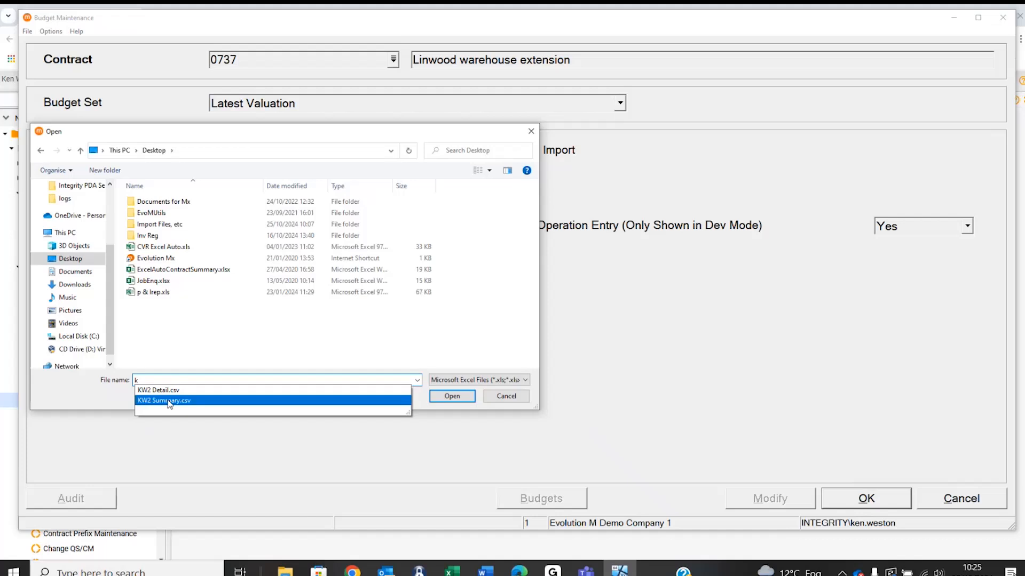
pyautogui.click(169, 401)
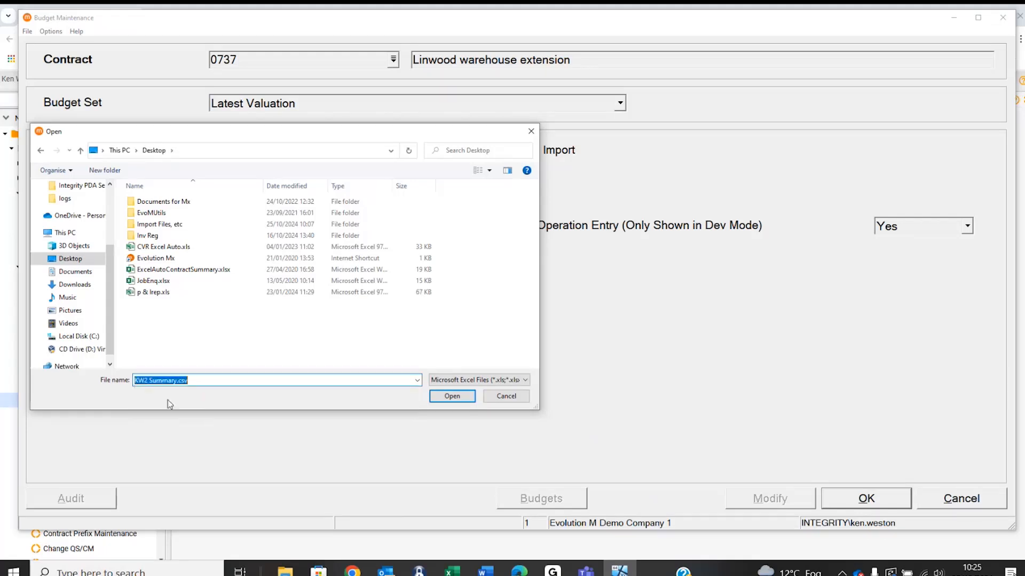
pyautogui.click(451, 397)
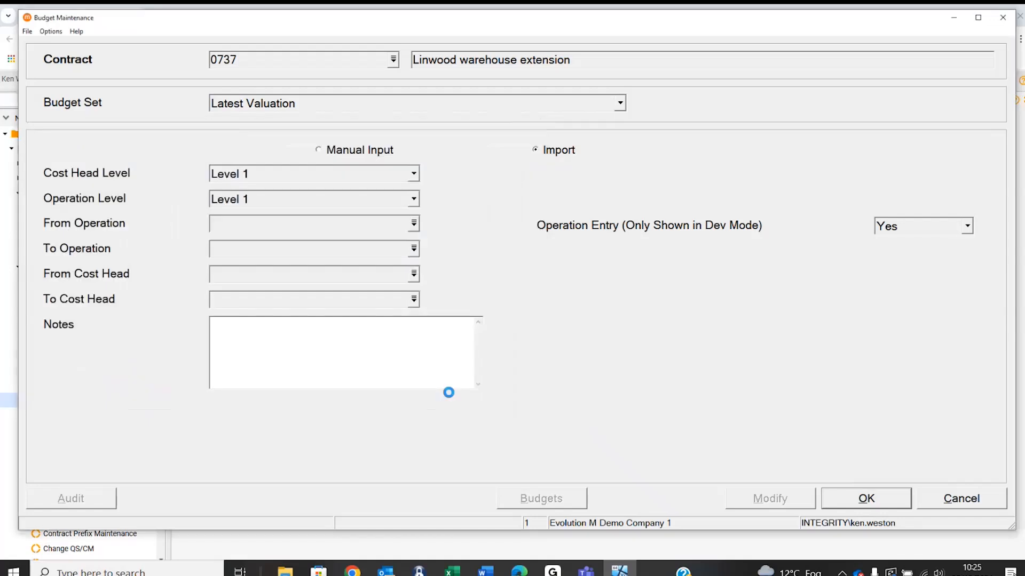
pyautogui.click(547, 326)
pyautogui.click(960, 503)
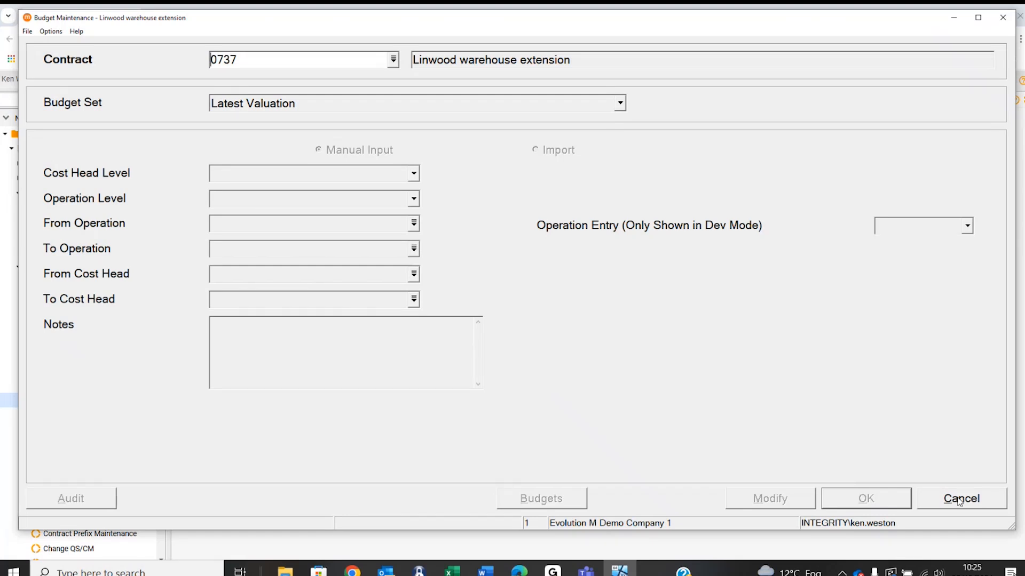
pyautogui.click(960, 502)
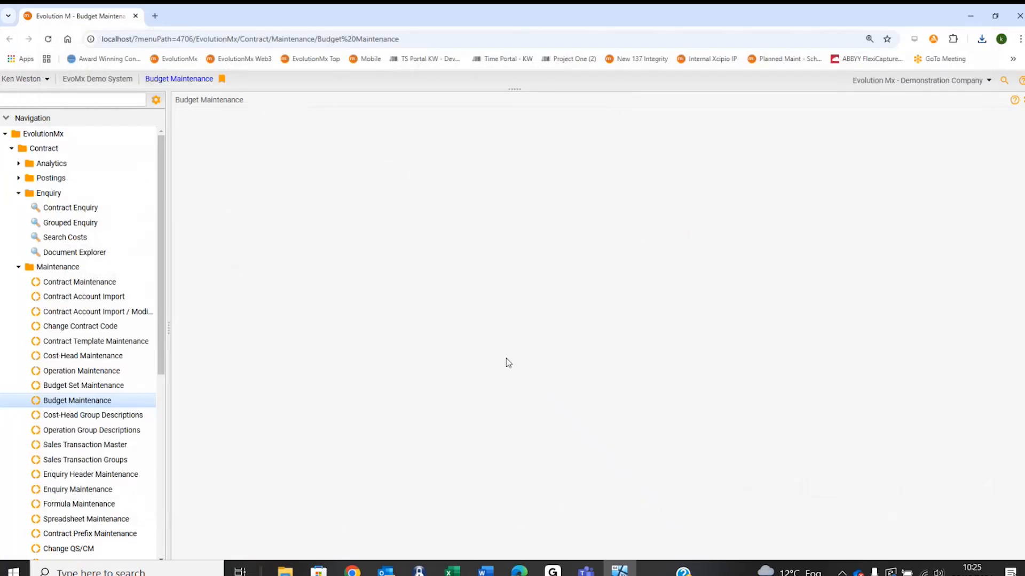
# - Open Contract Enquiry for contract 0737 and show its summary against the Latest Valuation budget set
pyautogui.click(69, 213)
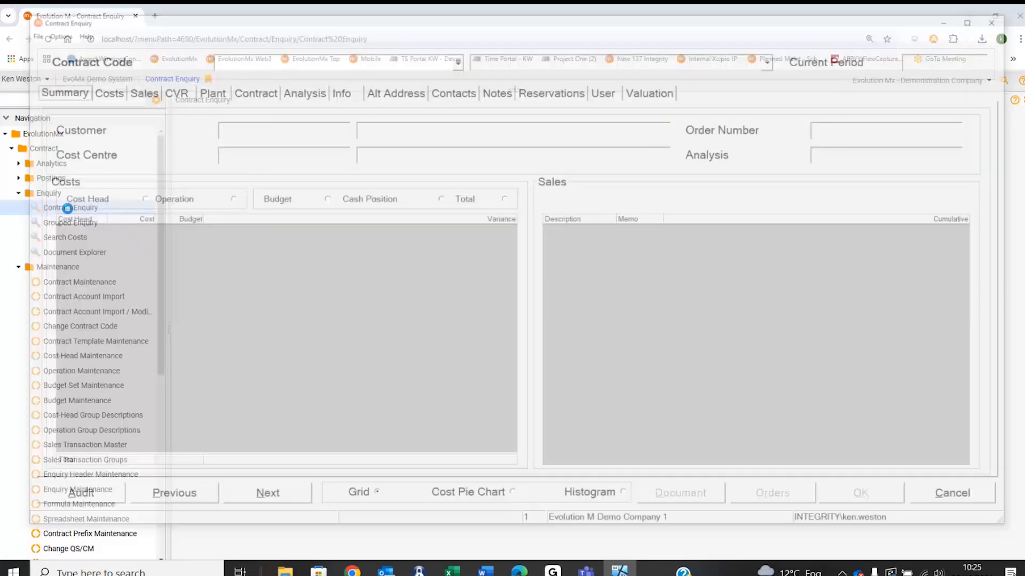
pyautogui.write('0737')
pyautogui.press('Tab')
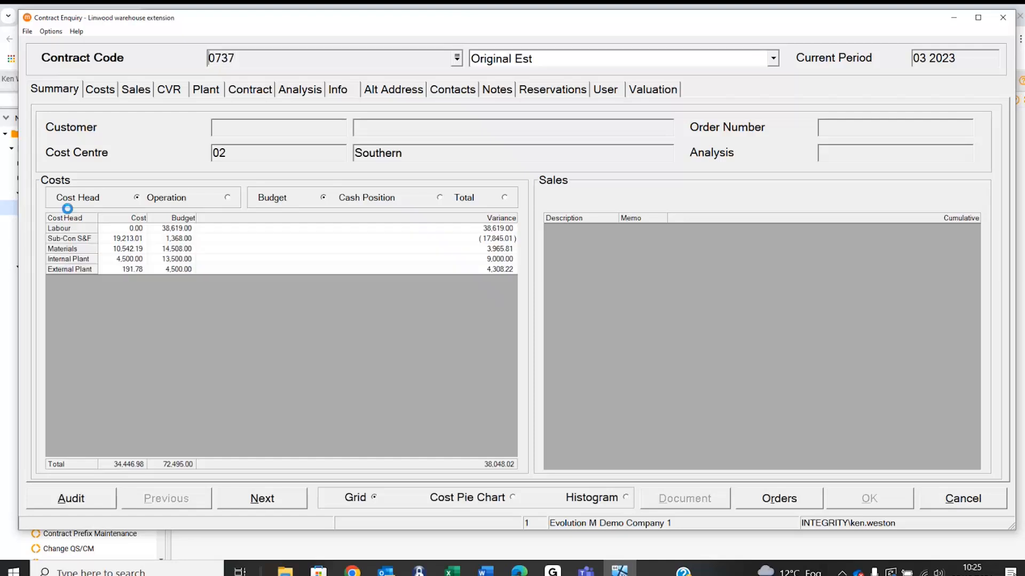
pyautogui.click(530, 61)
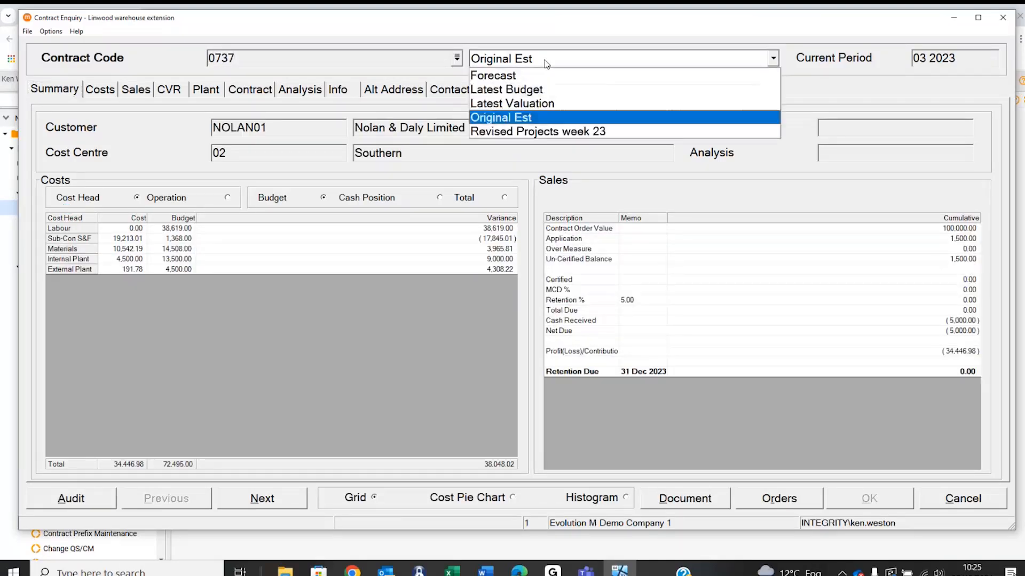
pyautogui.click(526, 103)
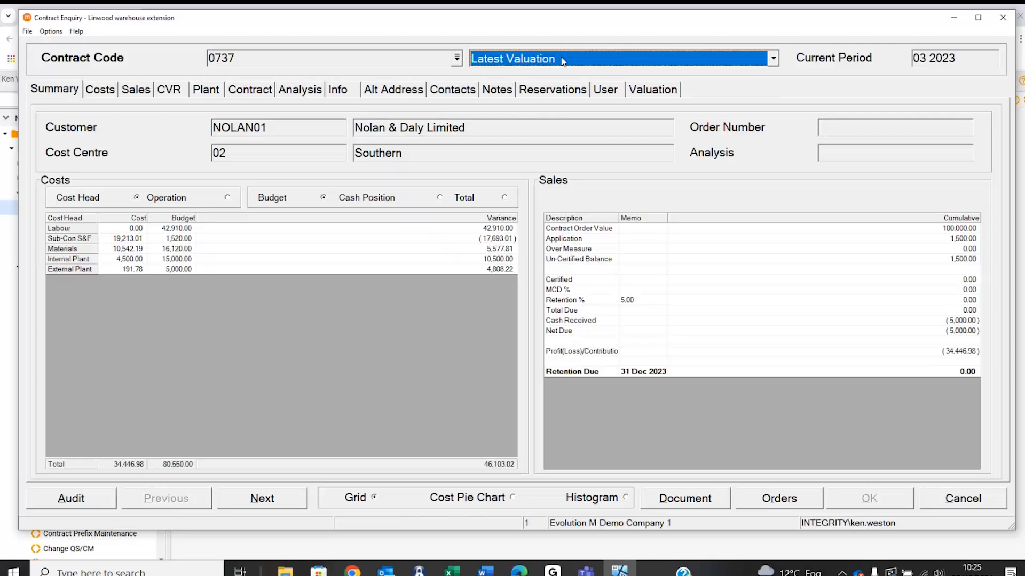
# - Examine the cost breakdown against Latest Valuation, widening the Budget Cost (Selected) column and expanding Materials down to its individual cost heads
pyautogui.click(103, 92)
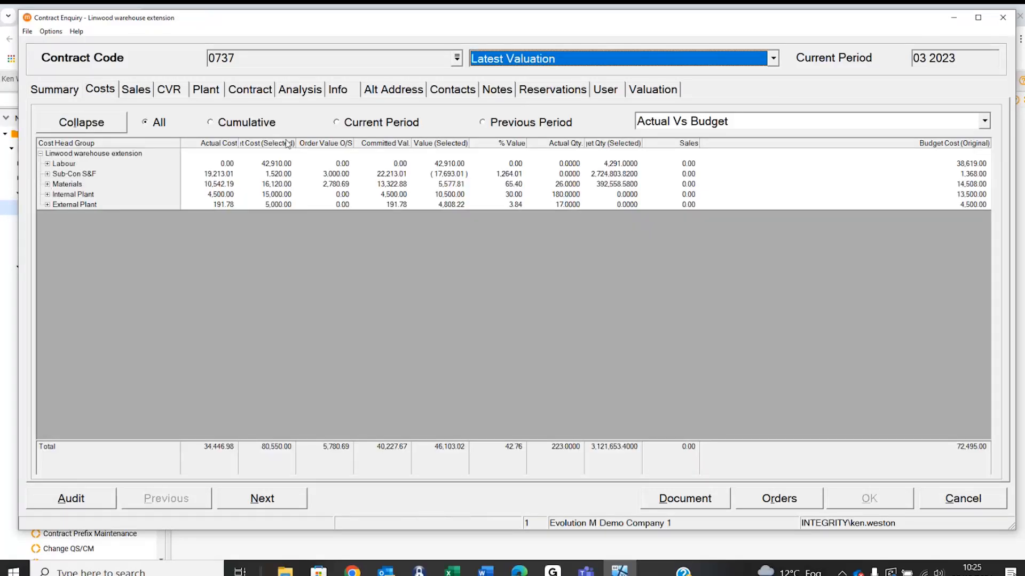
pyautogui.moveTo(295, 142); pyautogui.dragTo(344, 143)
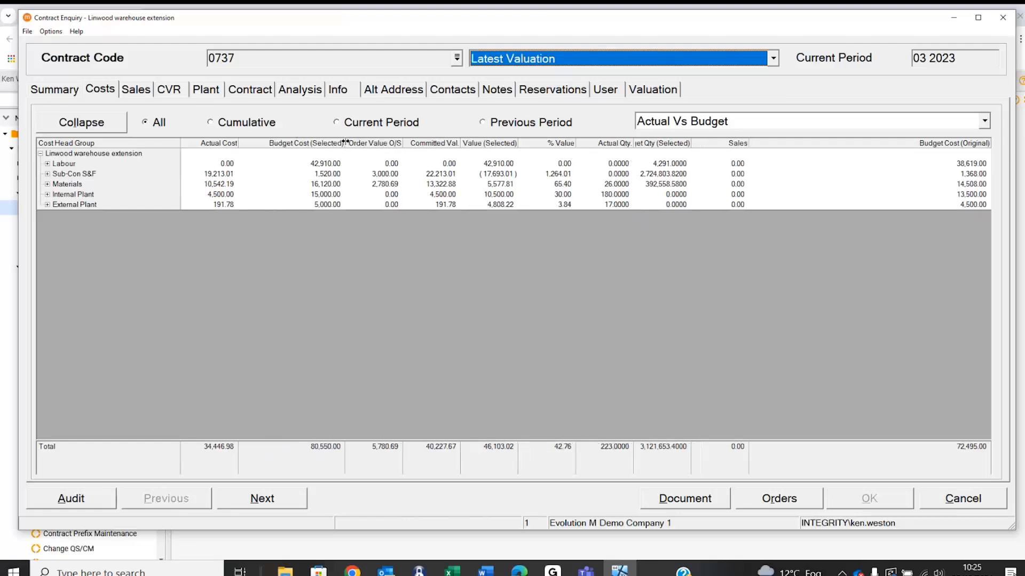
pyautogui.click(47, 184)
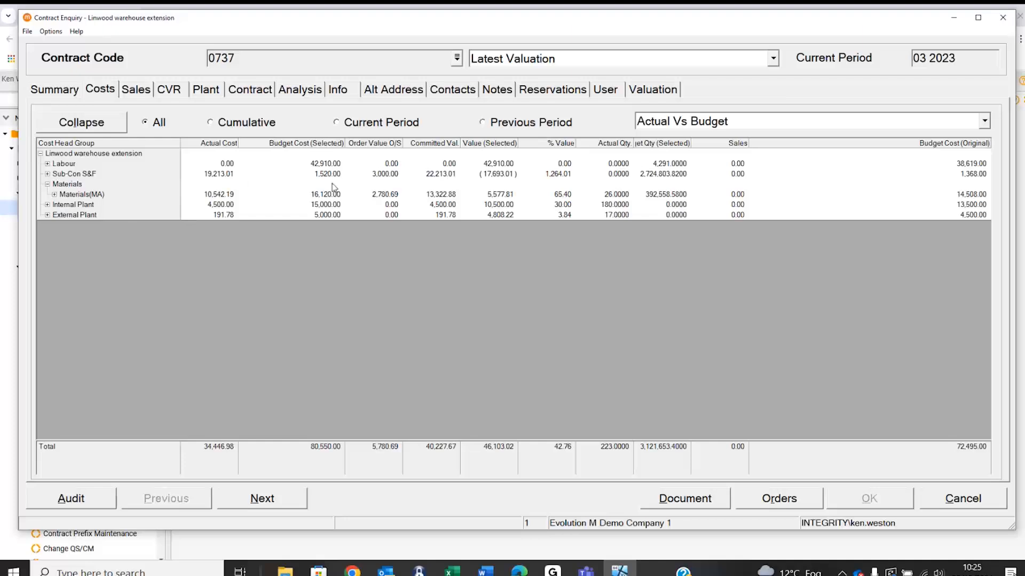
pyautogui.click(54, 194)
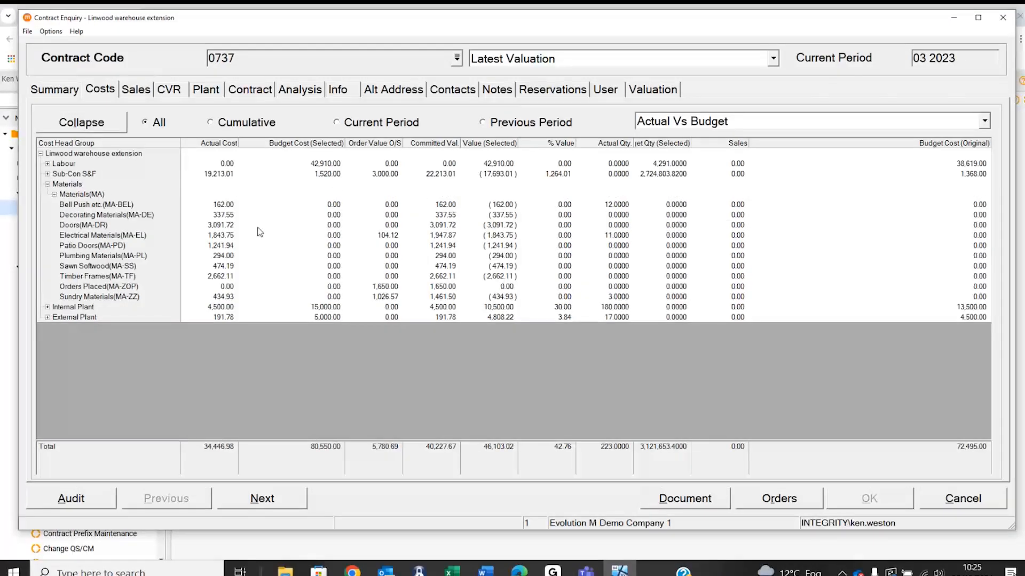
pyautogui.click(54, 194)
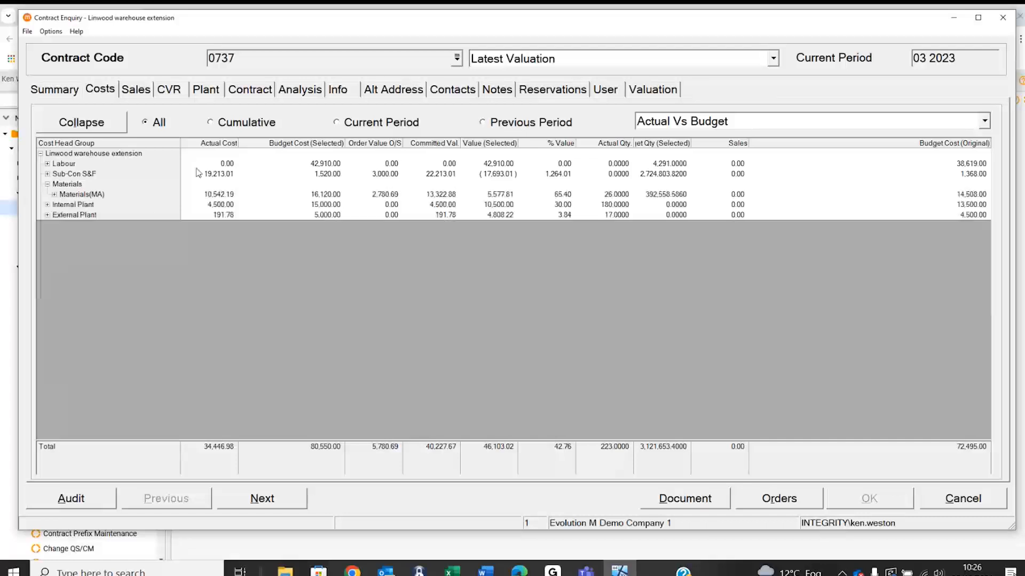
# - Switch the cost breakdown to Latest Budget, widen the Budget Cost (Selected) column and expand Materials(MA) to examine its cost-head budgets
pyautogui.click(726, 62)
pyautogui.scroll(1, 578, 99)
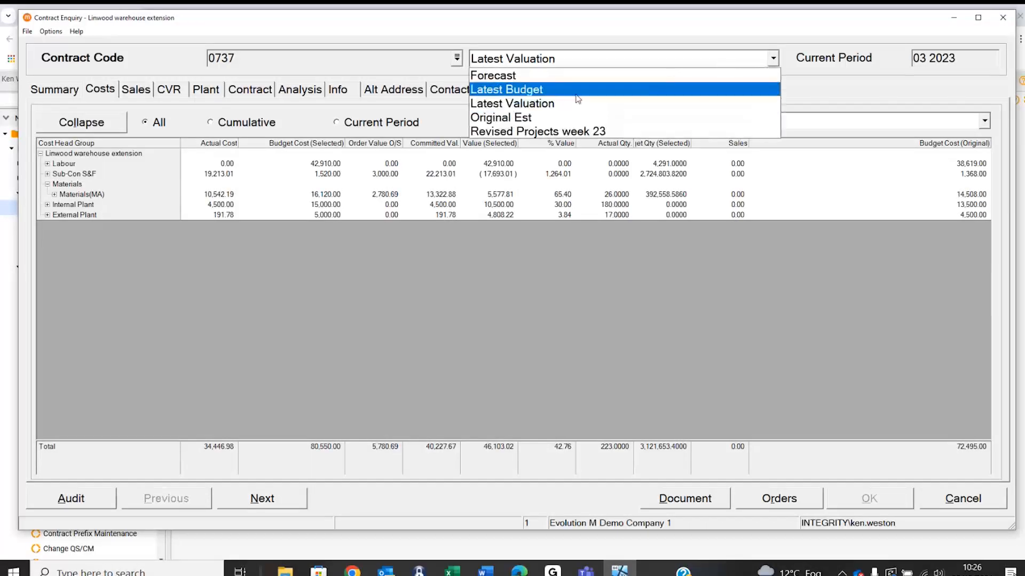
pyautogui.click(532, 93)
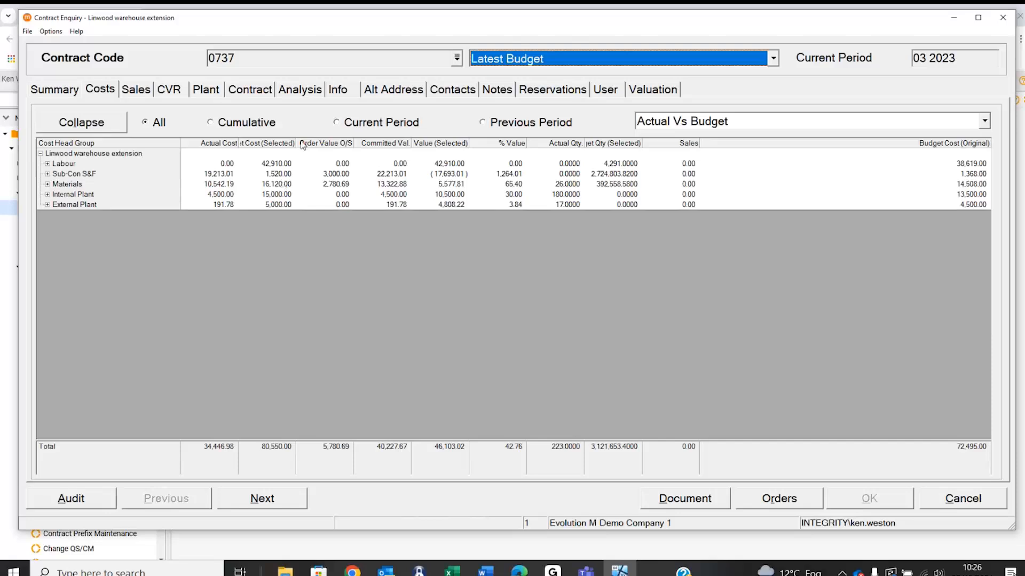
pyautogui.moveTo(295, 142); pyautogui.dragTo(316, 142)
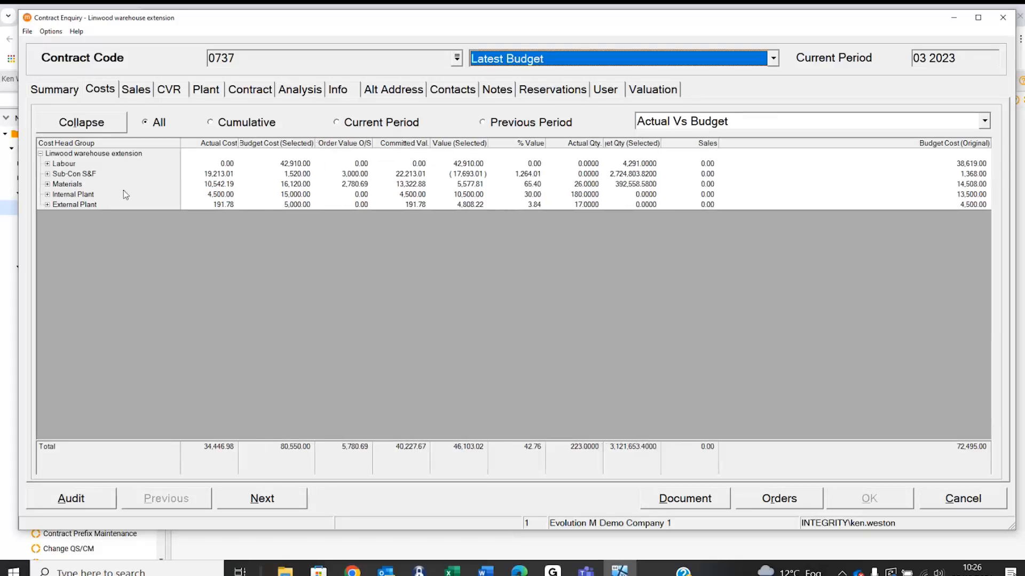
pyautogui.click(47, 183)
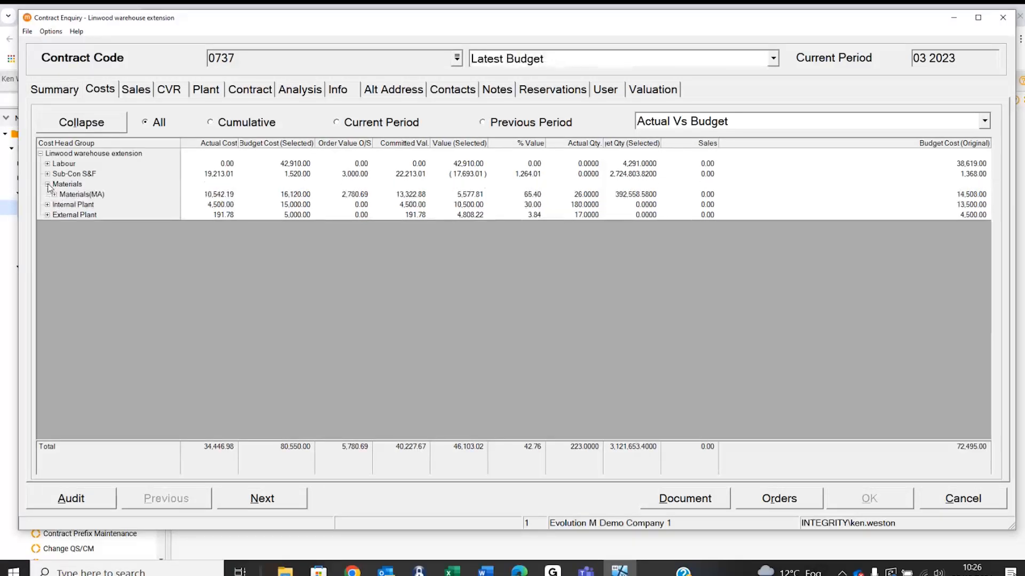
pyautogui.click(55, 195)
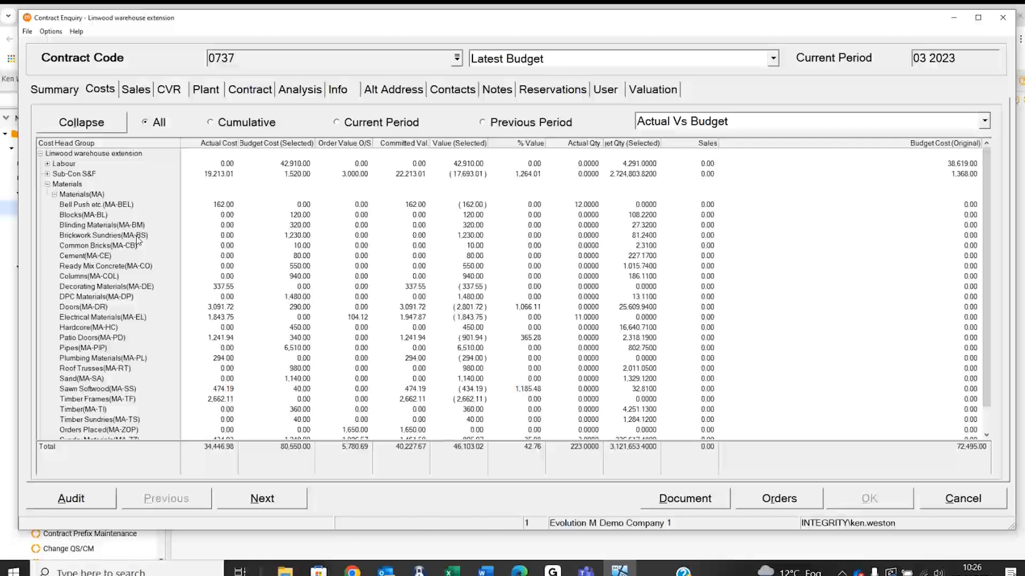
pyautogui.click(53, 194)
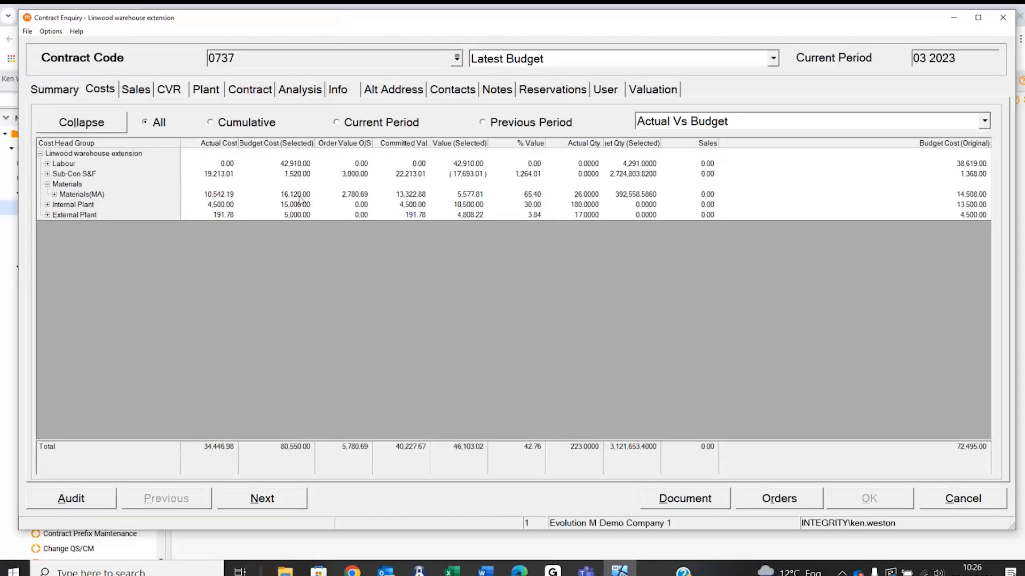
pyautogui.click(55, 194)
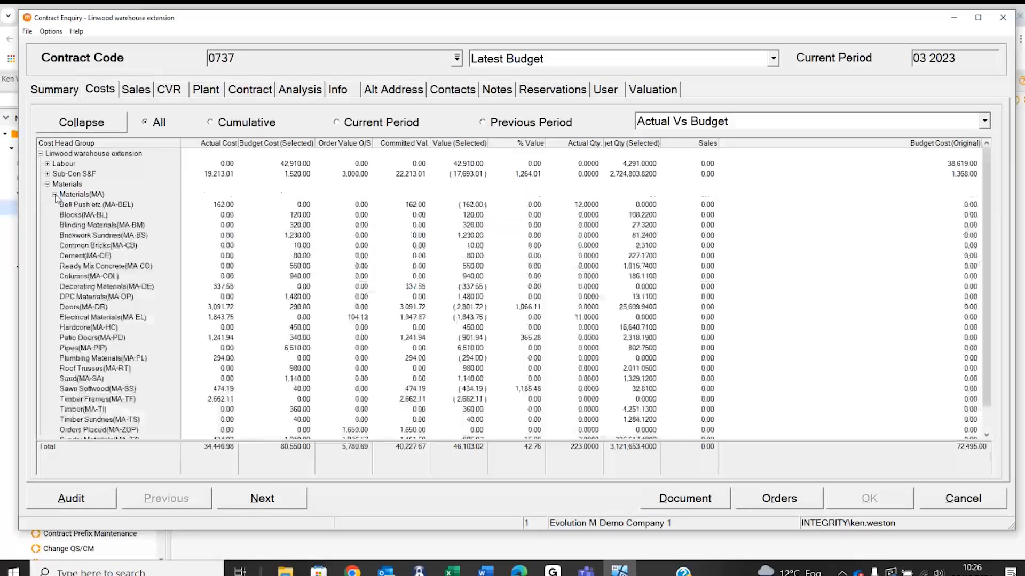
# - Check the Patio Doors(MA-PD) actual cost against its budget, collapsing Materials back to group level and closing Contract Enquiry when finished
pyautogui.click(201, 340)
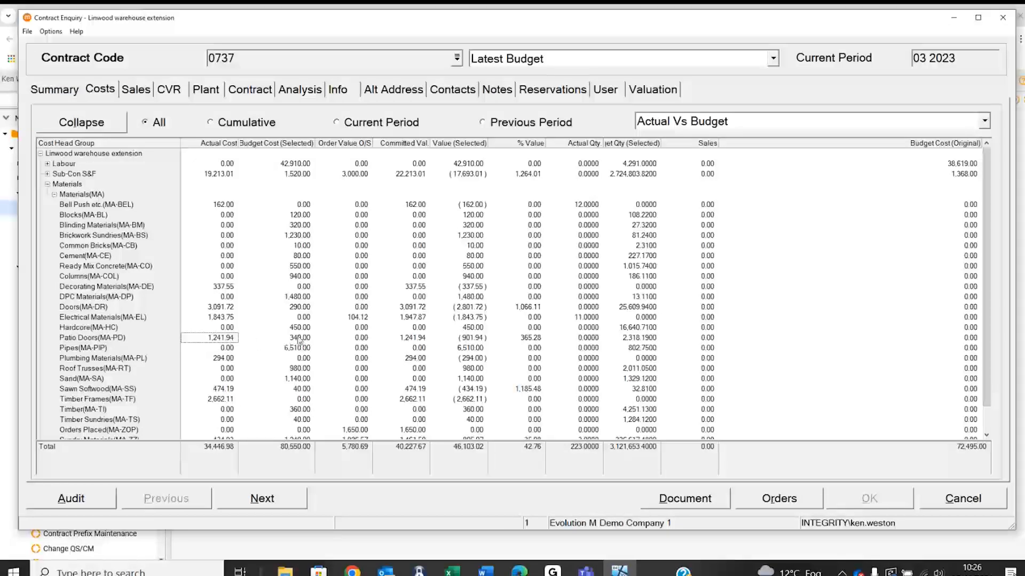
pyautogui.click(54, 195)
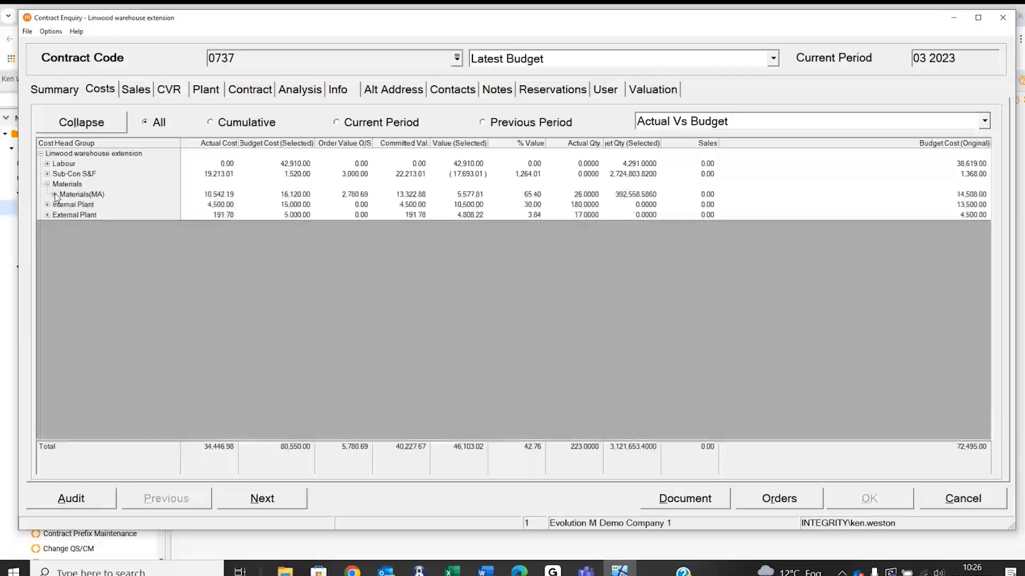
pyautogui.click(48, 184)
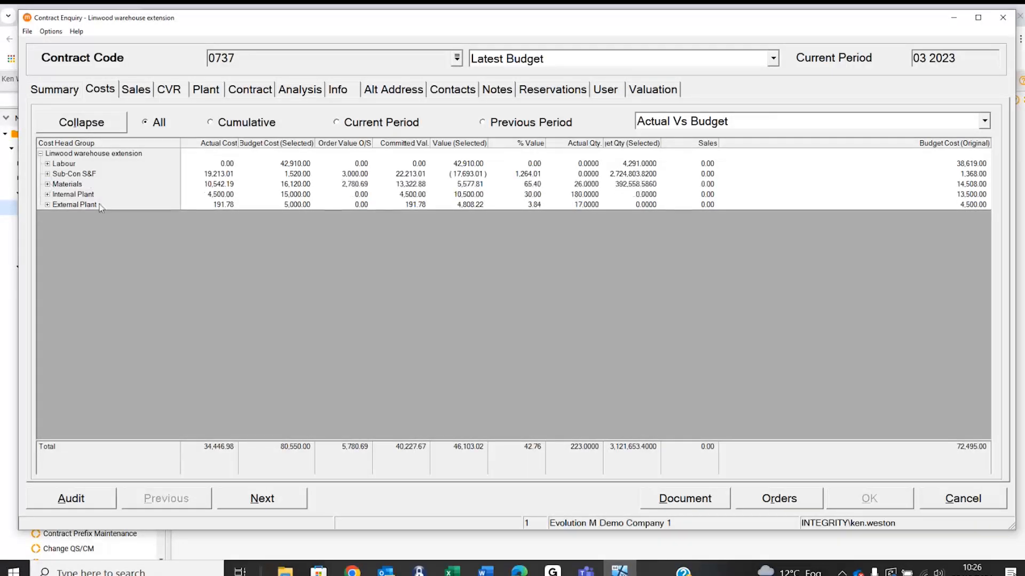
pyautogui.click(966, 502)
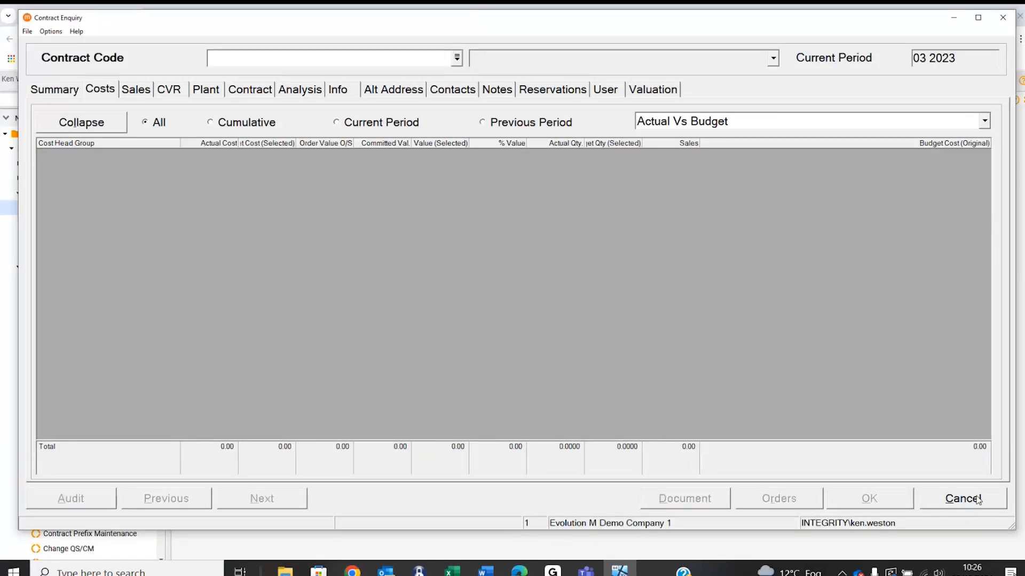
pyautogui.click(978, 500)
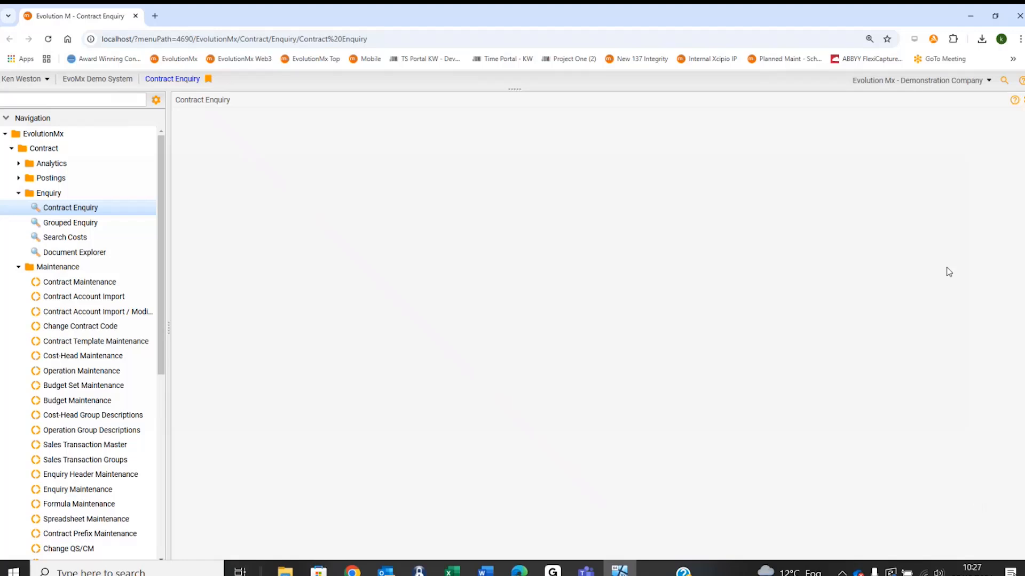
# - Open KW2 Summary.csv from the Desktop in Excel, examine its description, budget amount and Cost Head columns, and close the file
pyautogui.click(971, 16)
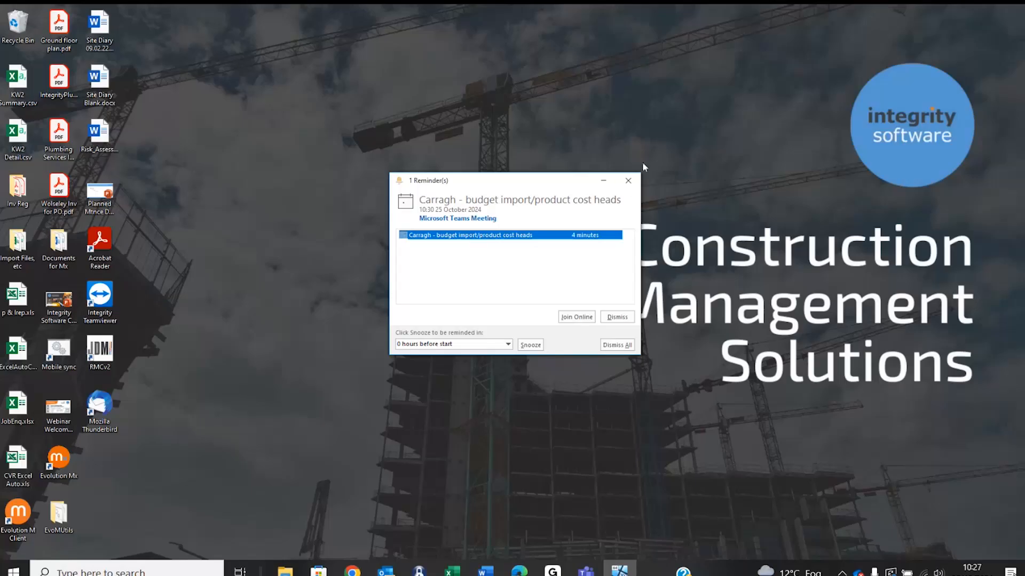
pyautogui.click(628, 184)
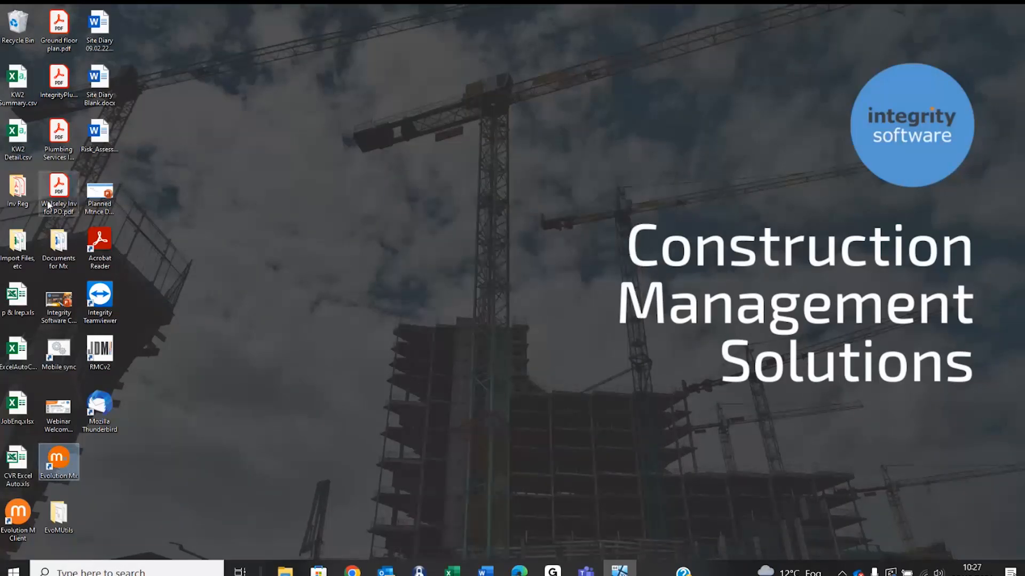
pyautogui.doubleClick(18, 81)
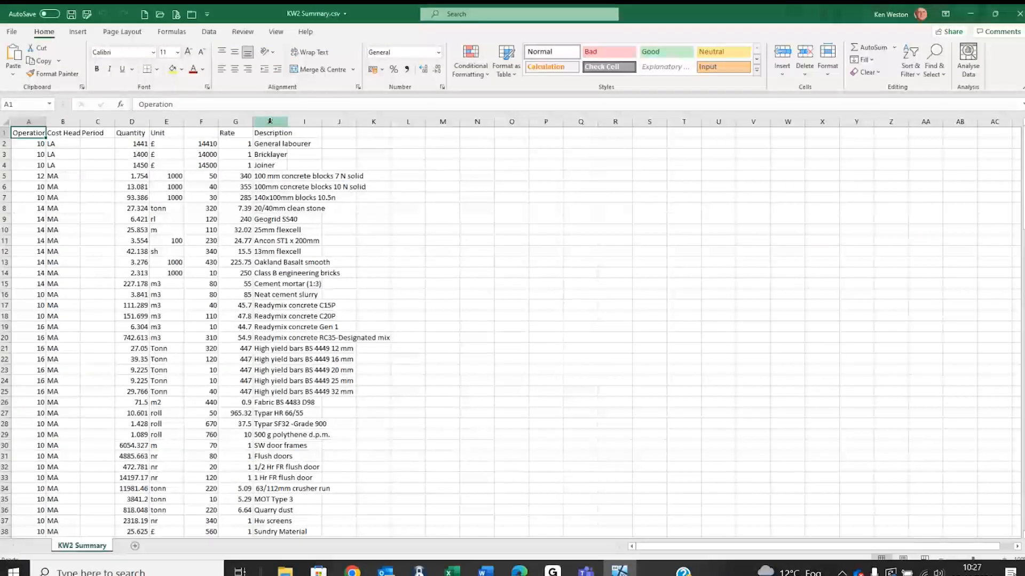
pyautogui.moveTo(269, 121); pyautogui.dragTo(374, 146)
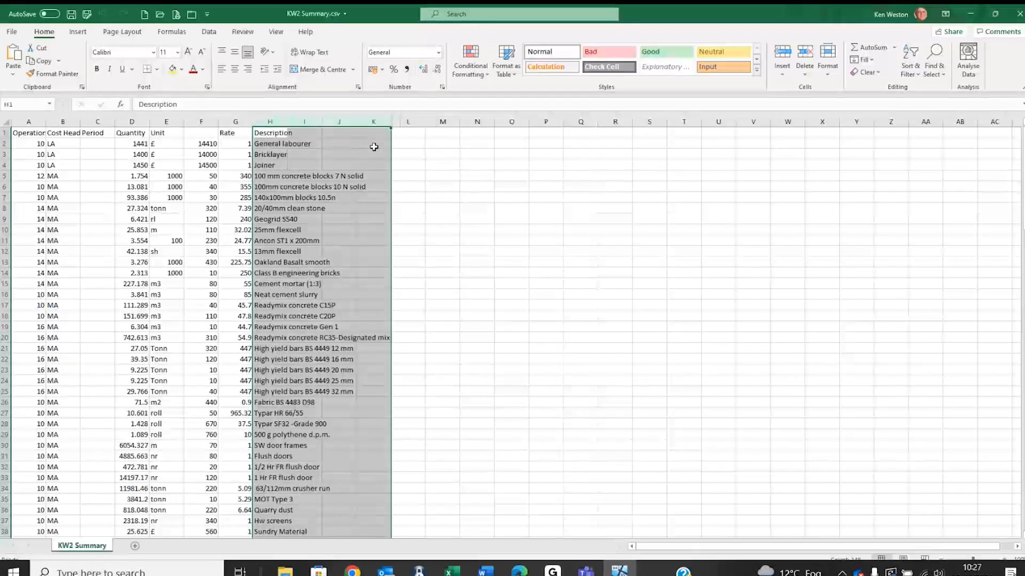
pyautogui.click(195, 121)
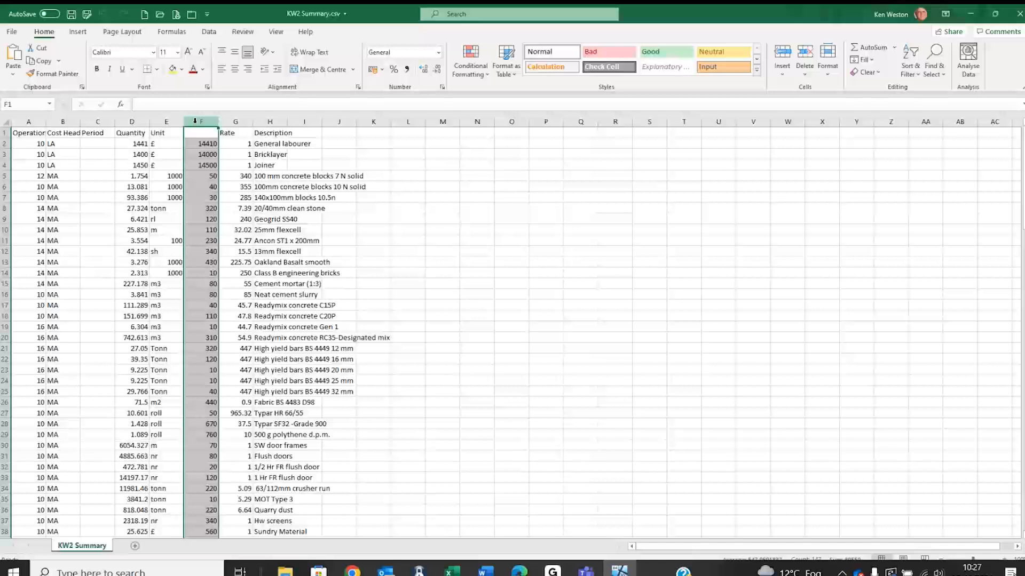
pyautogui.click(58, 122)
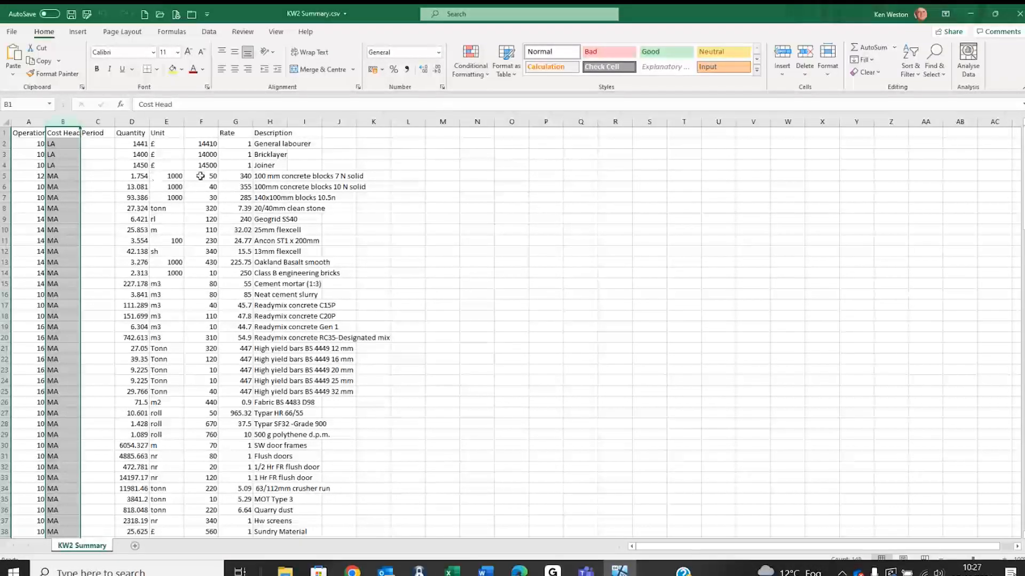
pyautogui.moveTo(201, 176); pyautogui.dragTo(203, 414)
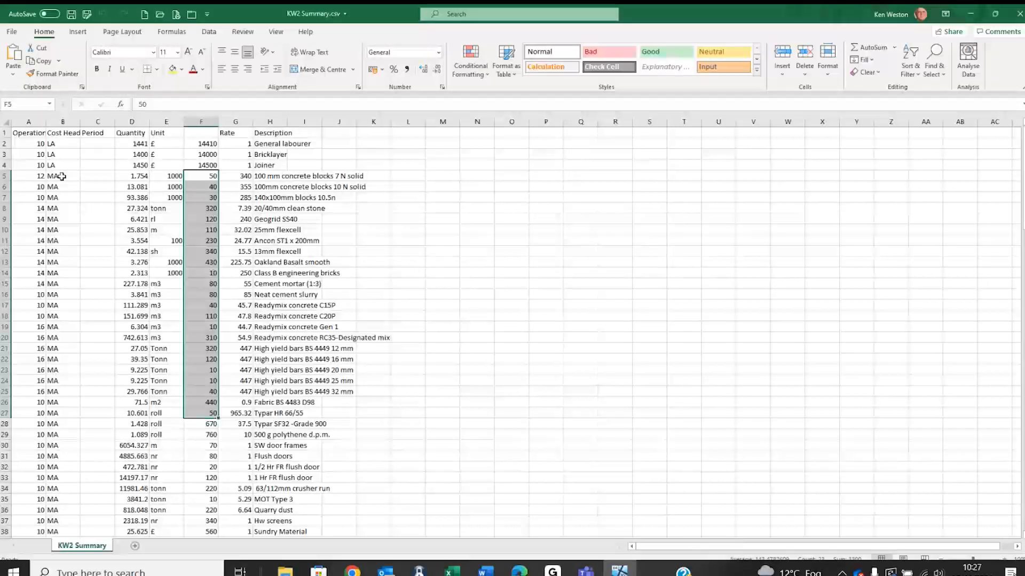
pyautogui.click(1020, 14)
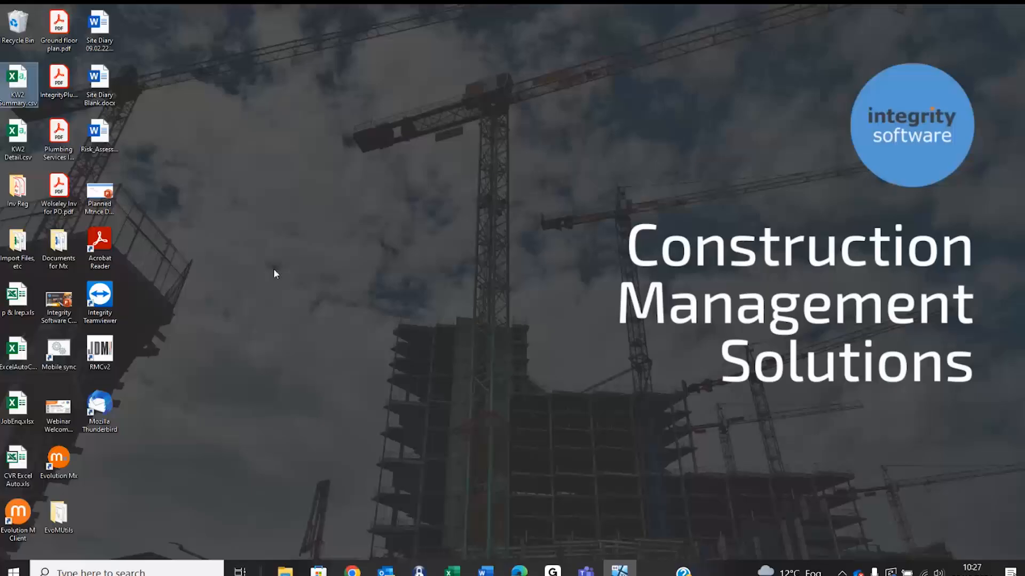
# - Open KW2 Detail.csv from the Desktop and examine its Description, Latest and Cost Head columns, including the MA-BL block rows
pyautogui.doubleClick(18, 136)
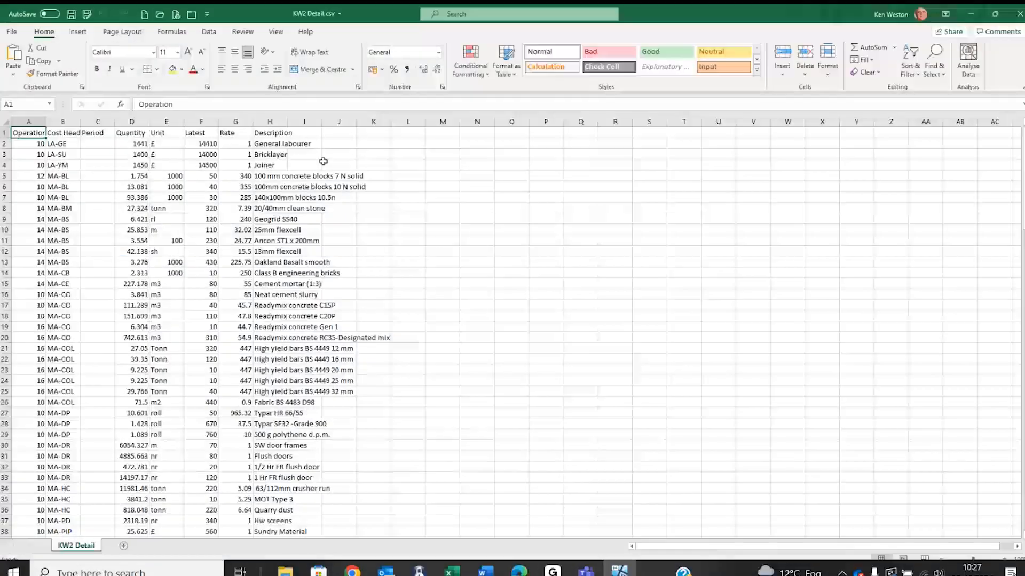
pyautogui.click(235, 122)
pyautogui.moveTo(270, 121); pyautogui.dragTo(408, 122)
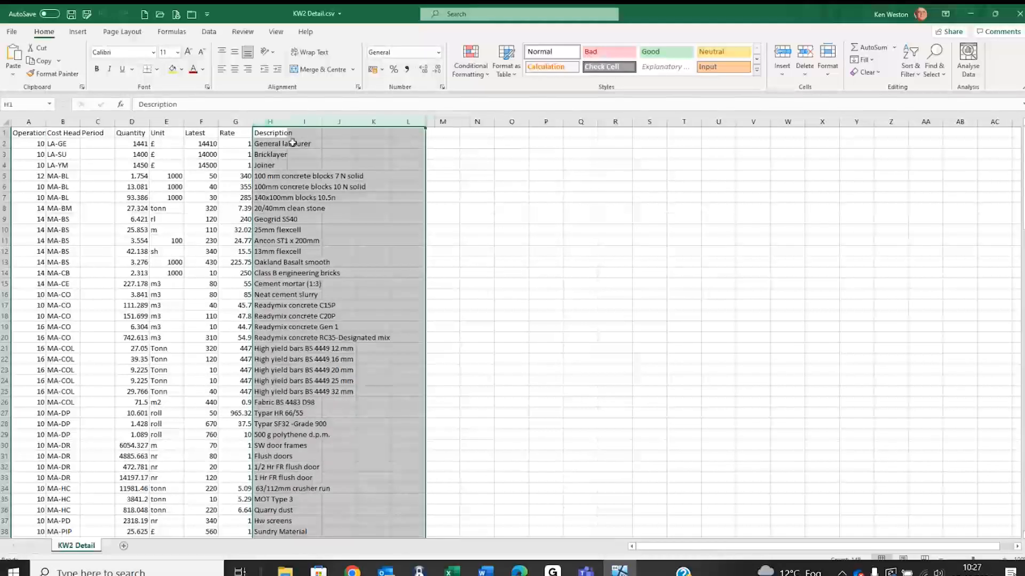
pyautogui.click(201, 122)
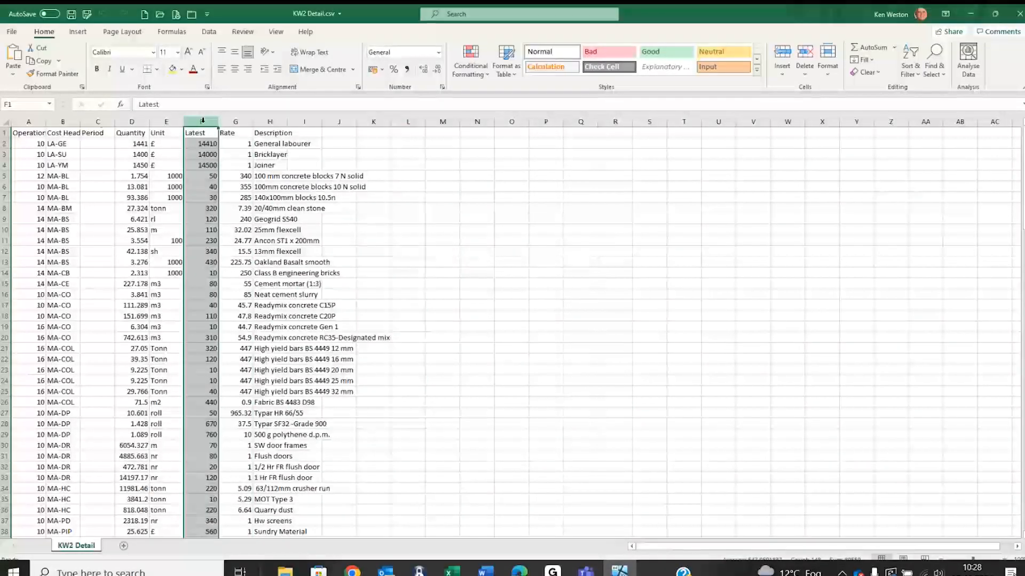
pyautogui.click(63, 122)
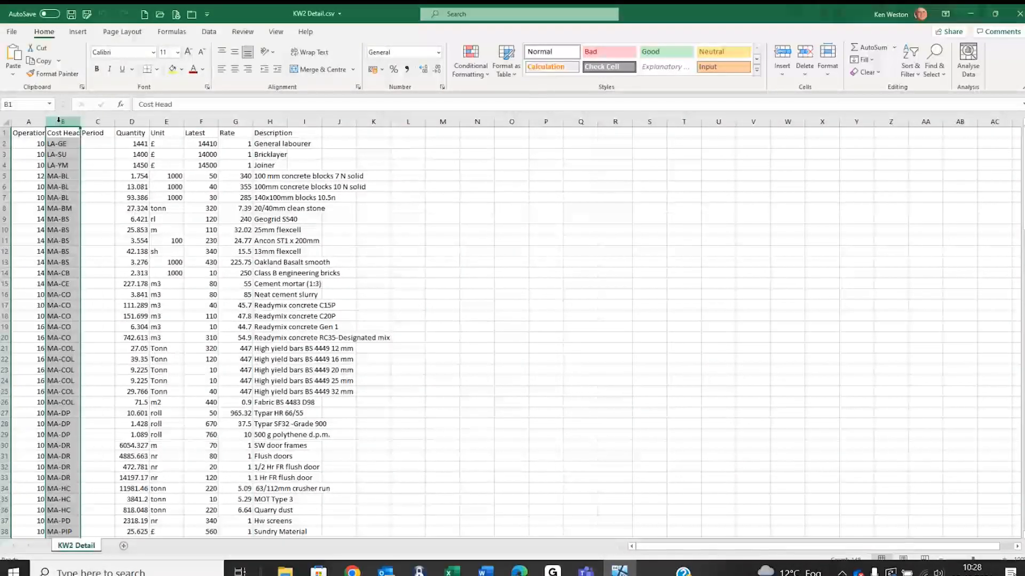
pyautogui.moveTo(54, 175); pyautogui.dragTo(57, 197)
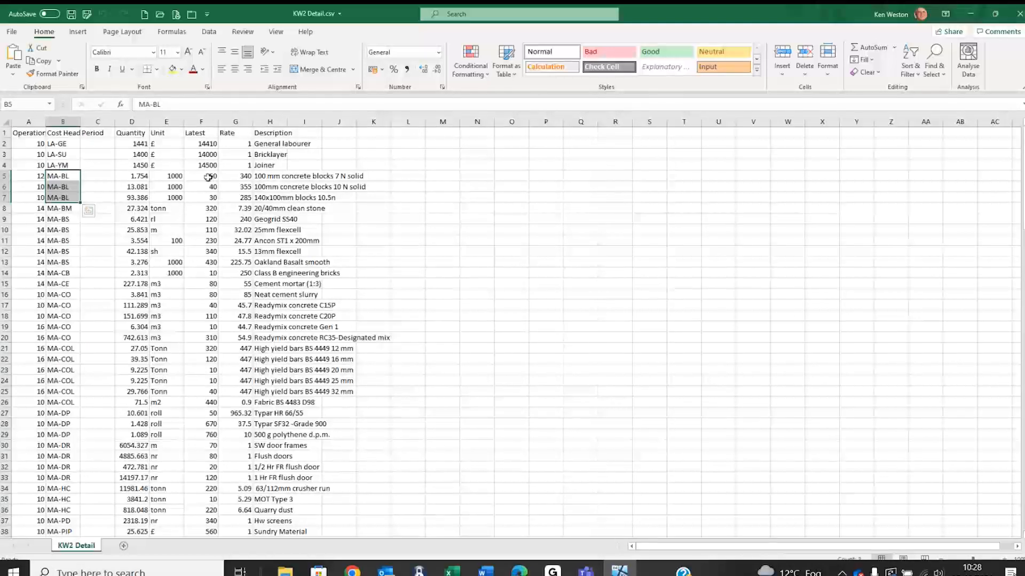
pyautogui.moveTo(205, 177); pyautogui.dragTo(202, 199)
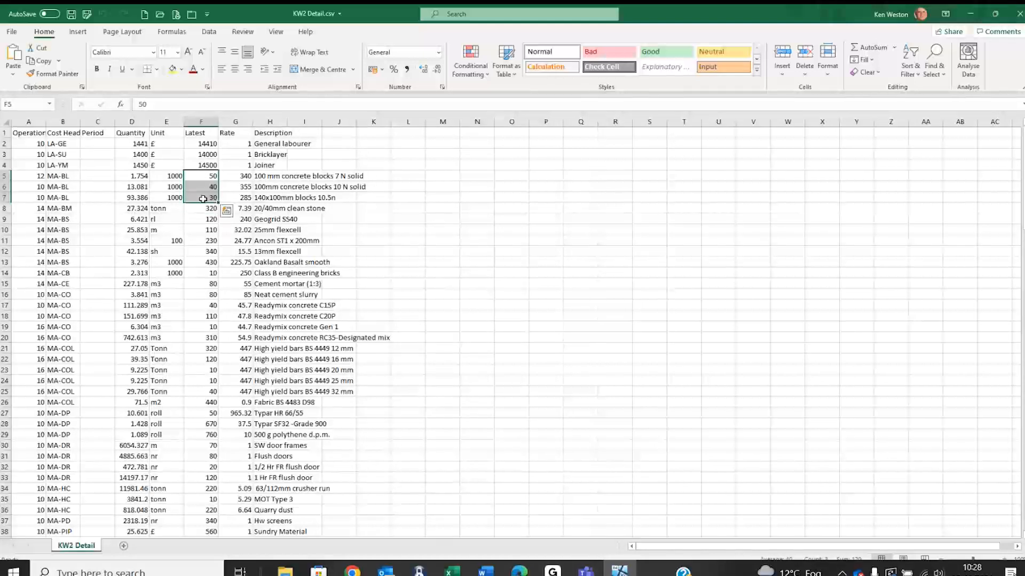
# - Review the overall column layout of KW2 Detail.csv from Operation to Description, focusing on Latest and Cost Head, and close the file
pyautogui.click(64, 121)
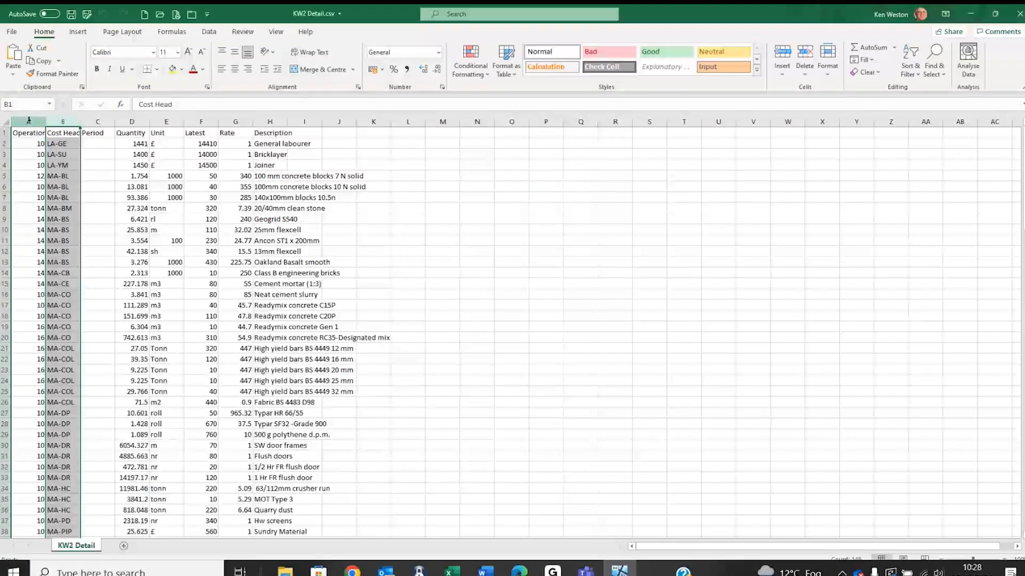
pyautogui.moveTo(29, 121); pyautogui.dragTo(294, 119)
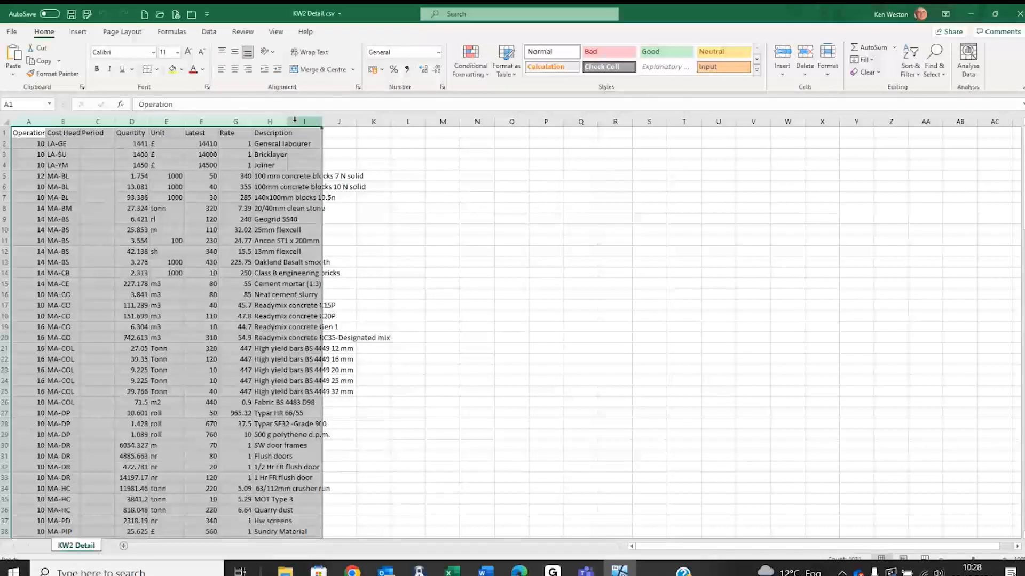
pyautogui.click(202, 122)
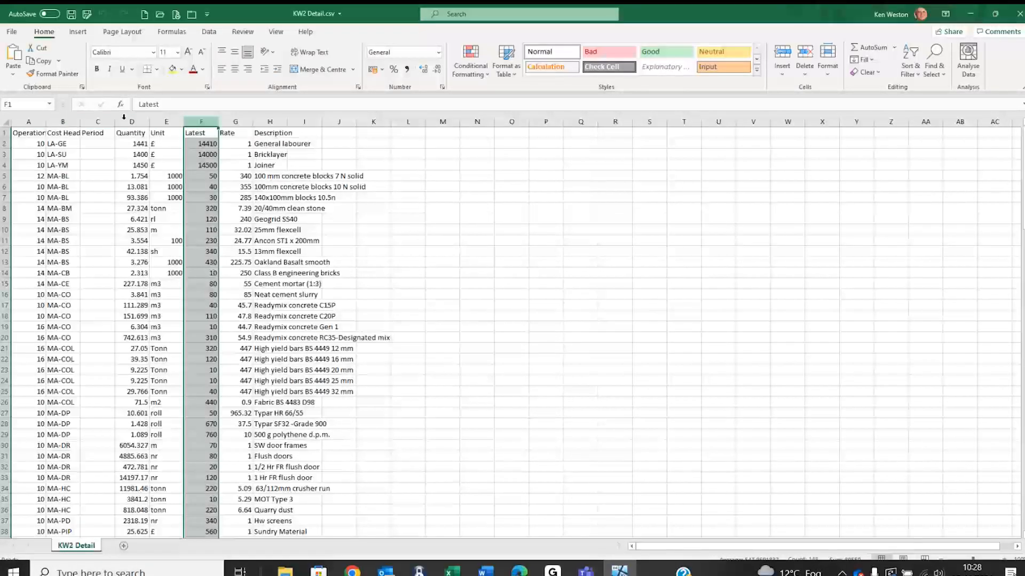
pyautogui.click(60, 120)
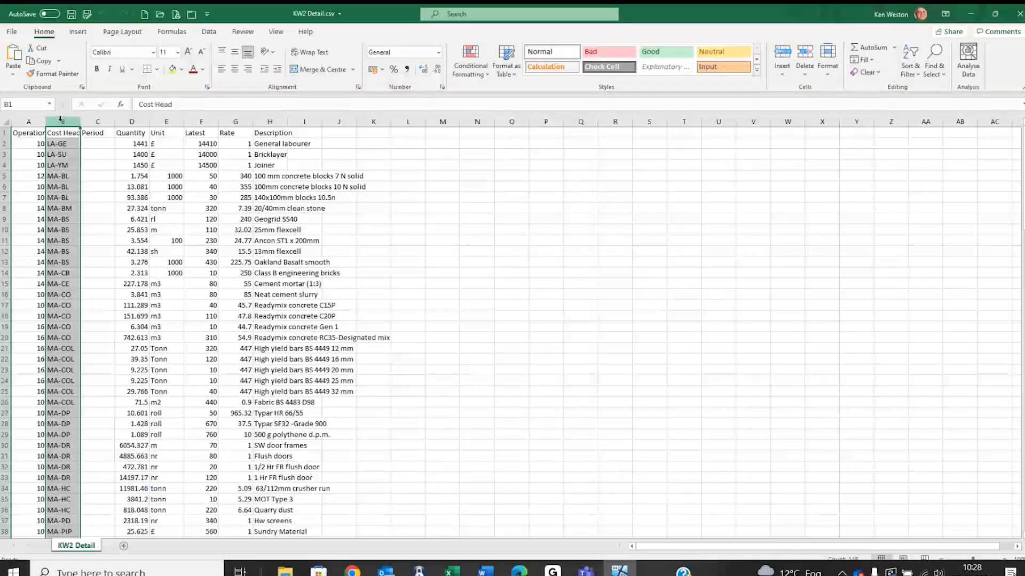
pyautogui.click(1019, 16)
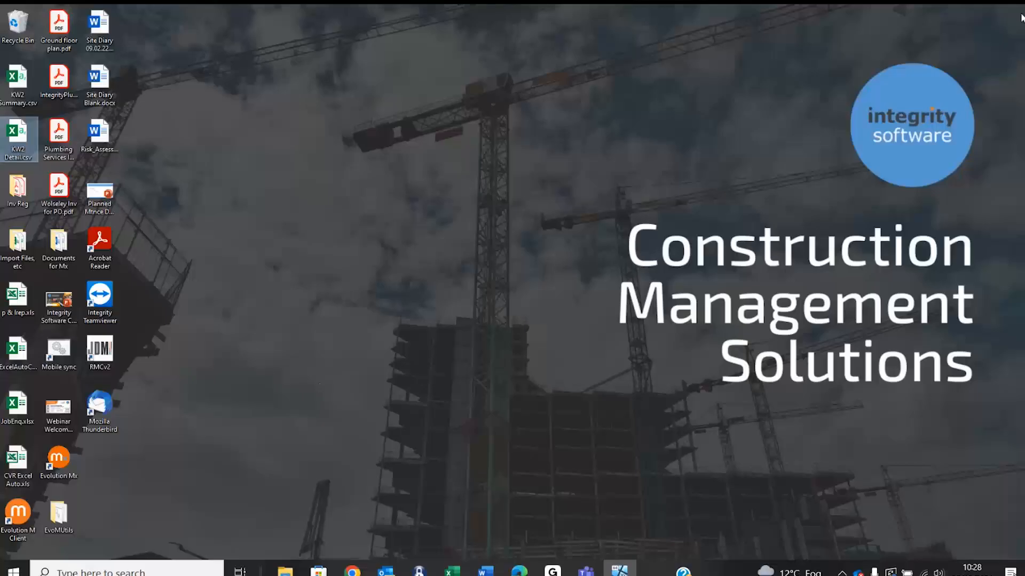
# - Switch back to Evolution Mx, view the available budget sets for contract 0737 in Contract Enquiry, and close the enquiry
pyautogui.hotkey('alt', 'Tab')
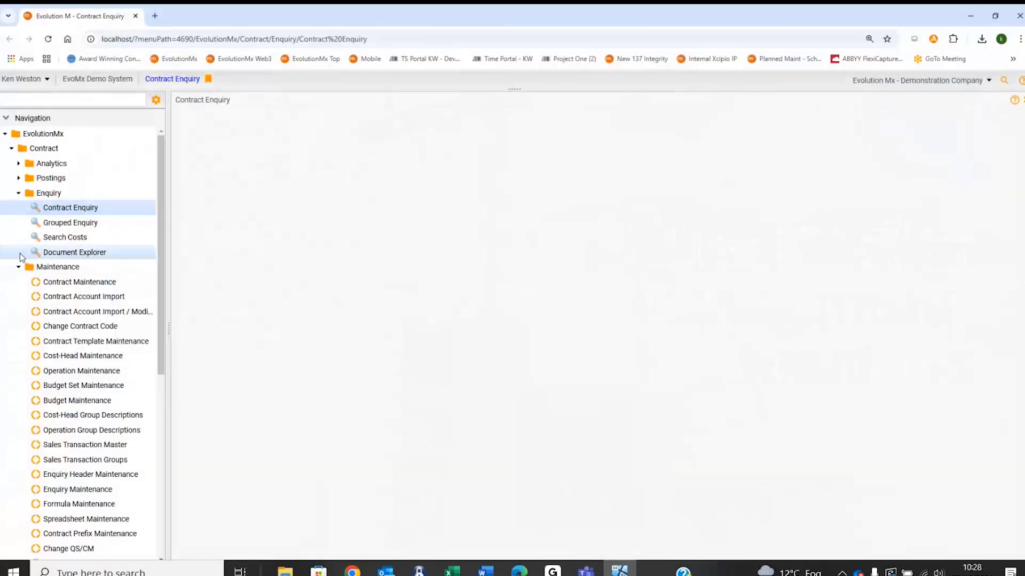
pyautogui.click(72, 210)
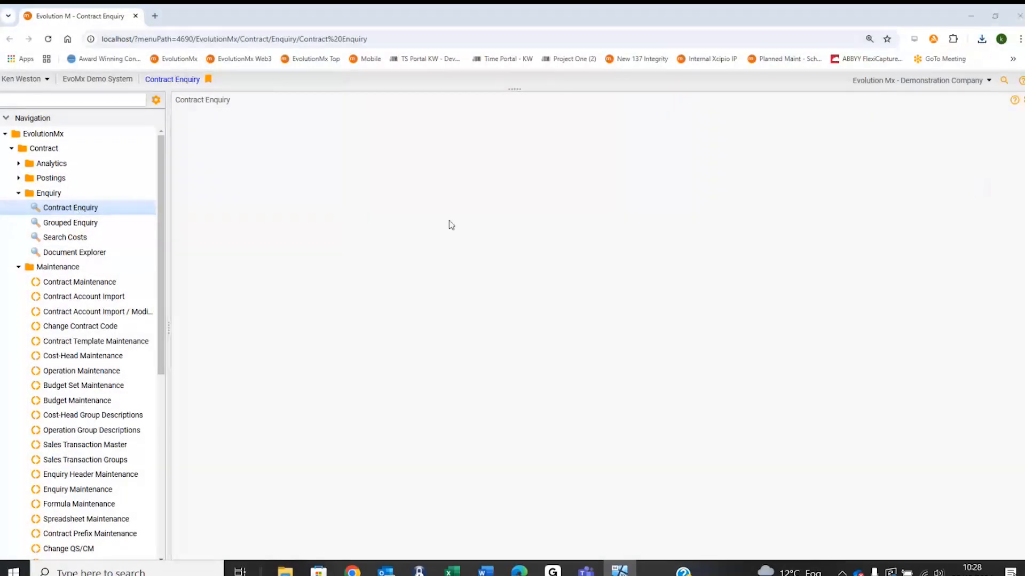
pyautogui.write('0737')
pyautogui.press('Tab')
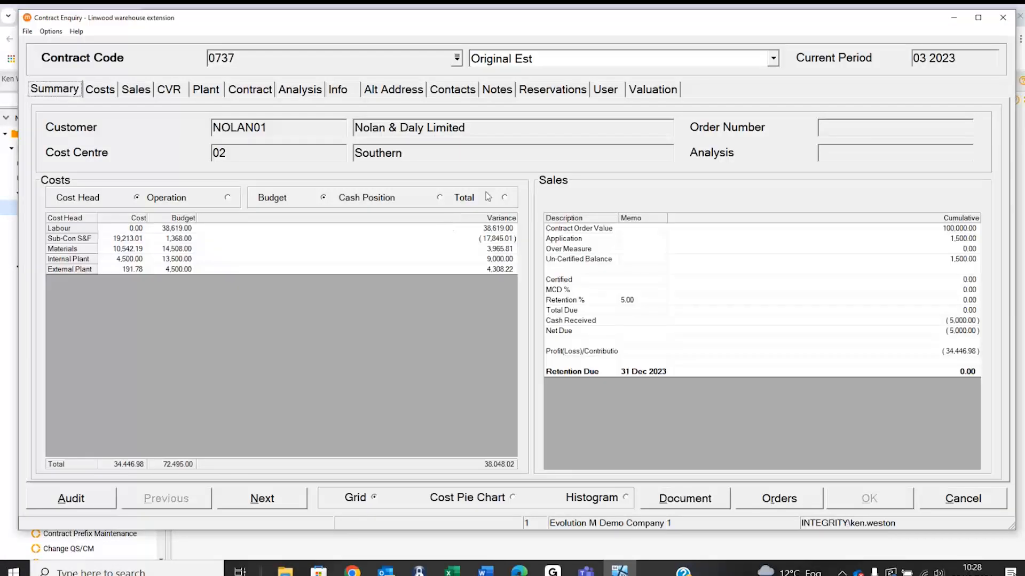
pyautogui.click(613, 64)
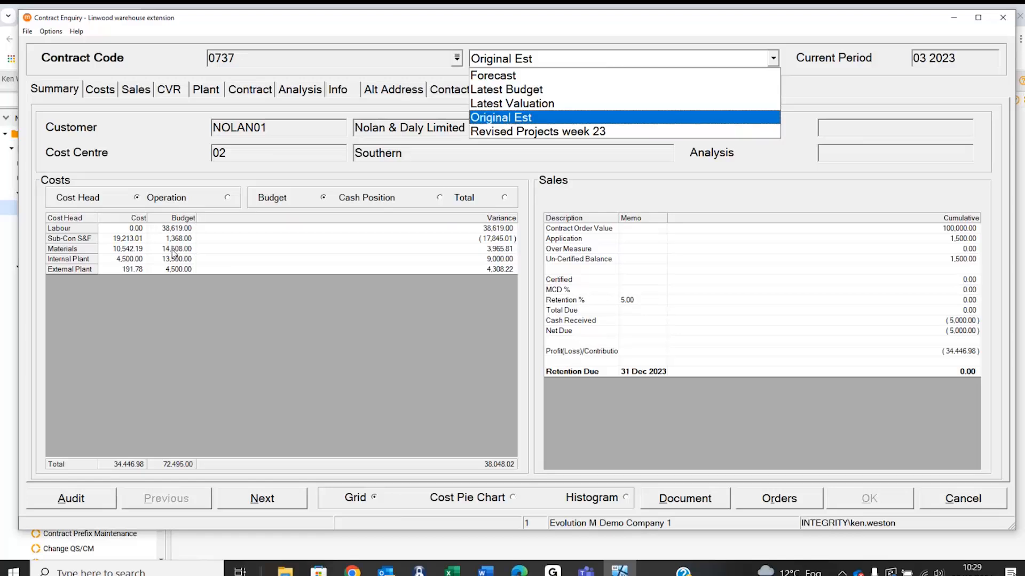
pyautogui.click(964, 504)
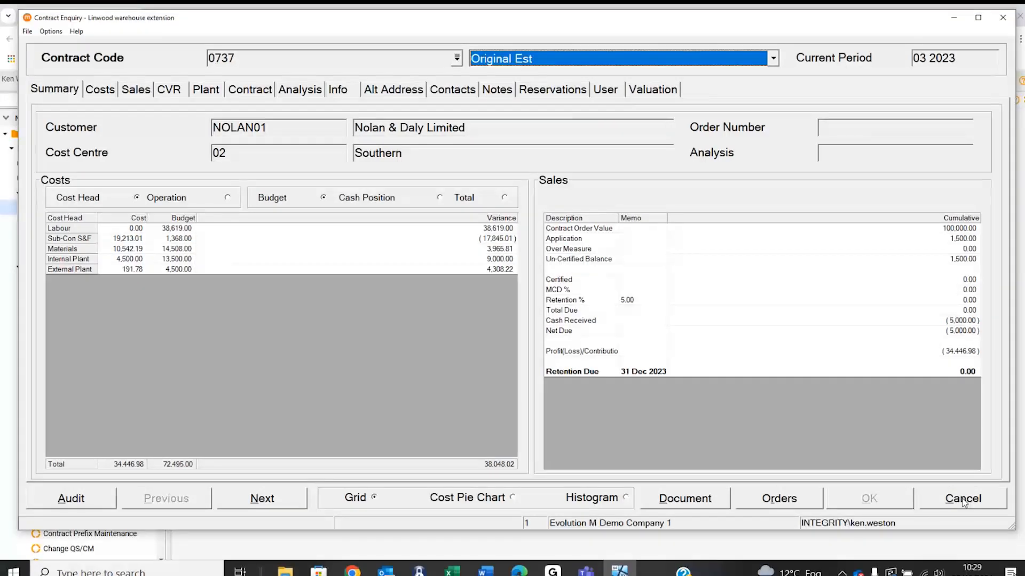
pyautogui.click(963, 502)
pyautogui.click(964, 501)
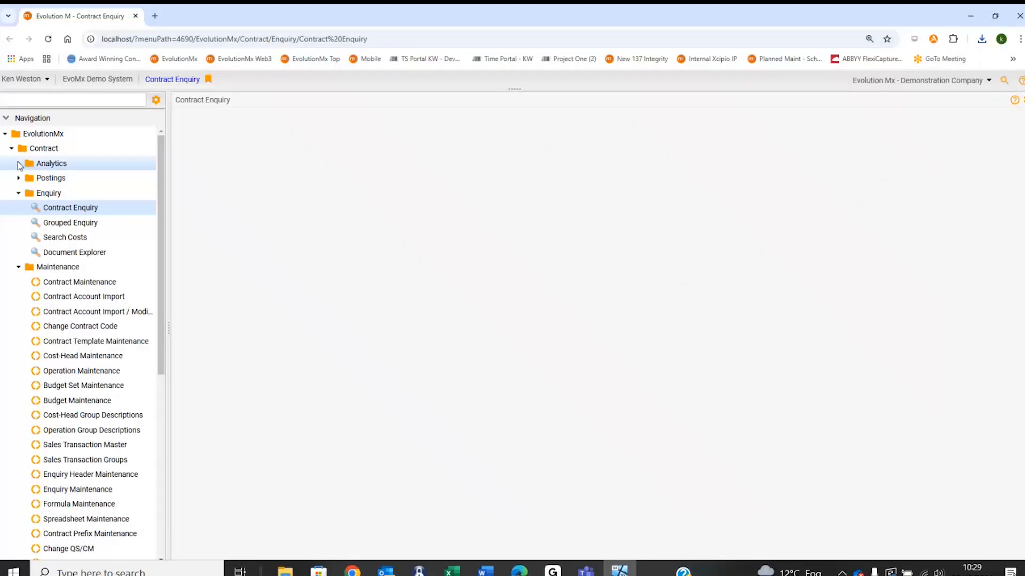
# - Open the Contract Performance view from the contract analytics
pyautogui.click(19, 164)
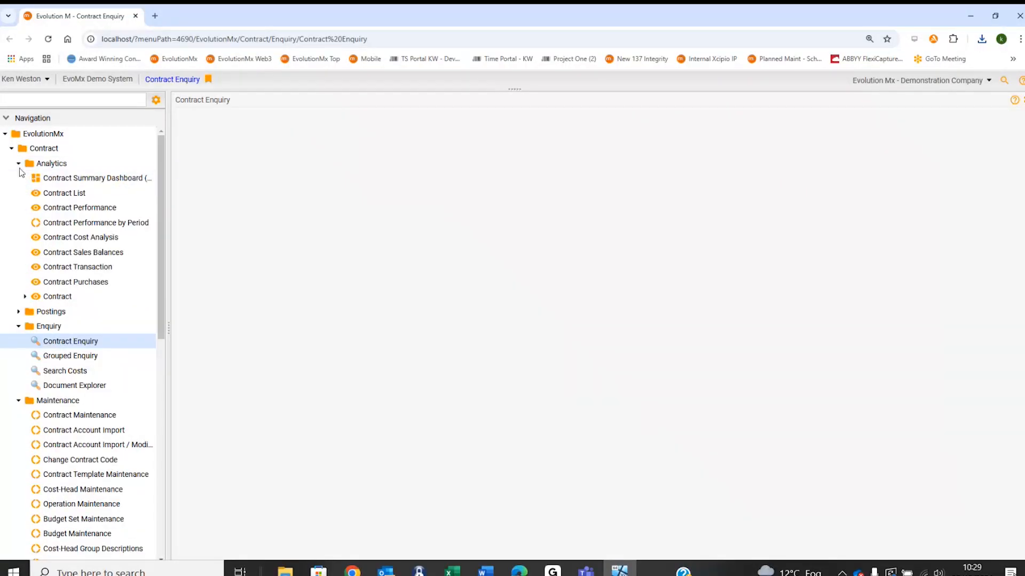
pyautogui.click(75, 210)
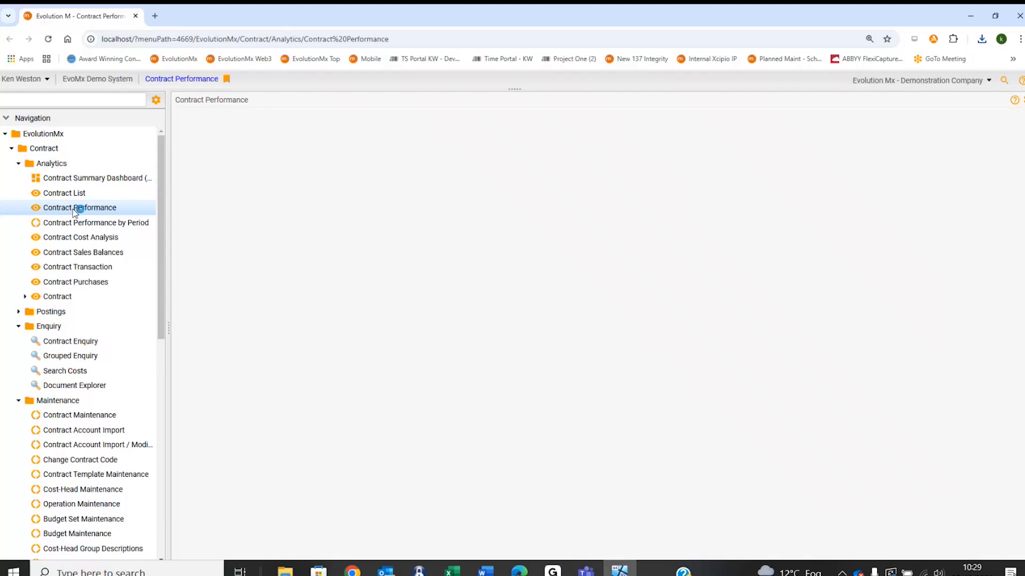